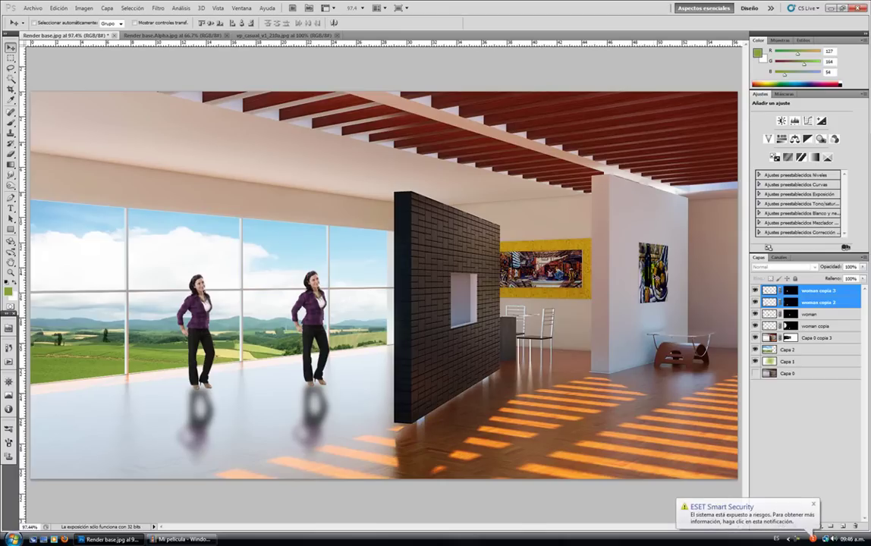
Merge the woman copia 3 and woman copia 2 layers into one layer
left_click(812, 500)
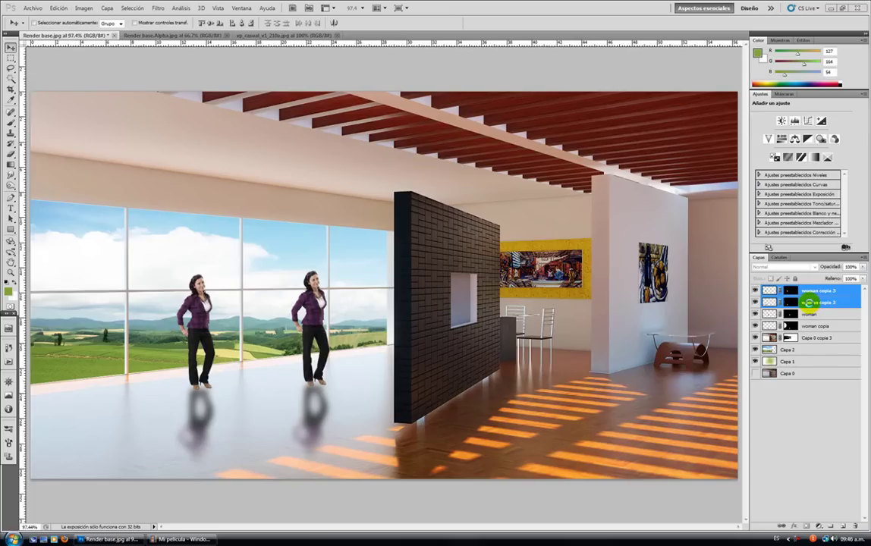
left_click(809, 304)
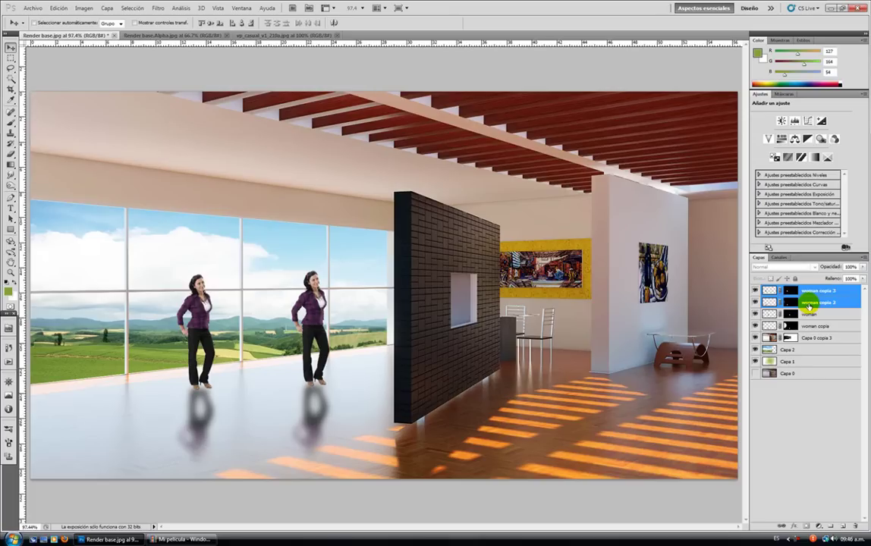
right_click(806, 303)
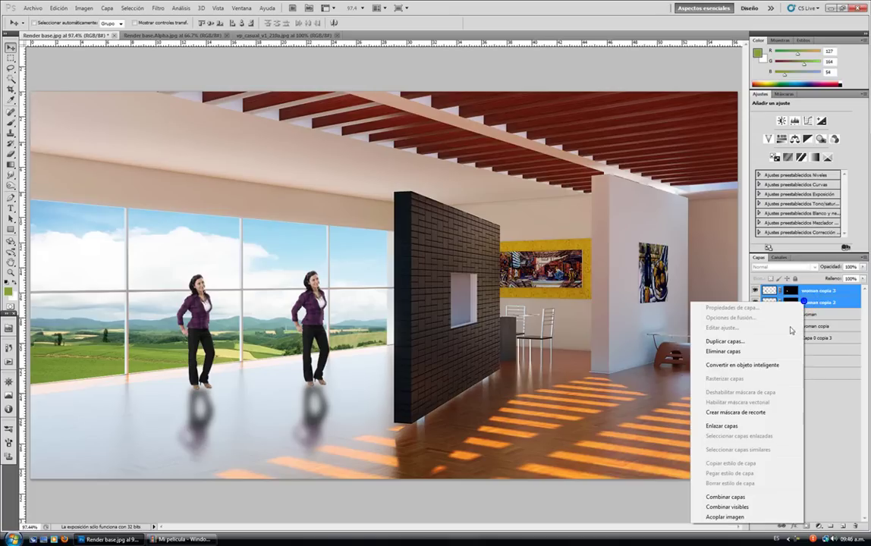
left_click(726, 497)
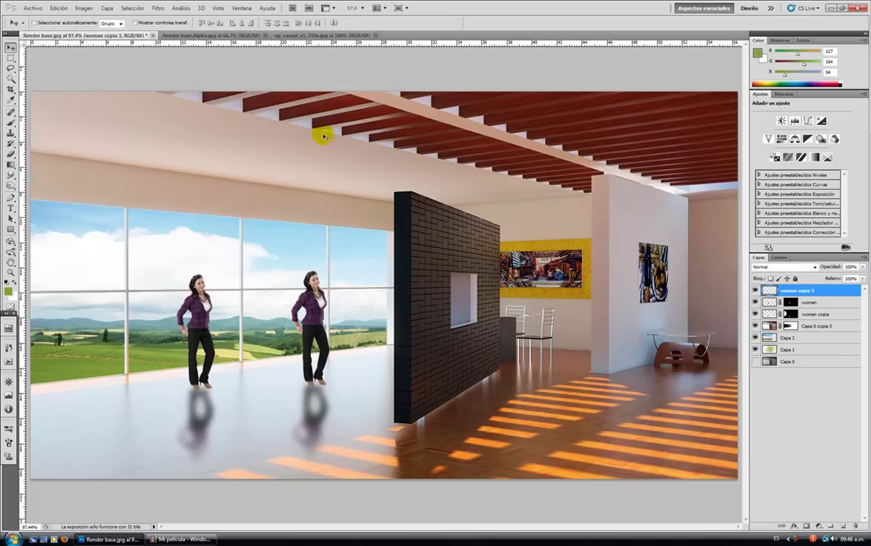
Apply a motion blur of 0° and about 38 pixels to the merged woman layer, and move the figure in front of the leftmost window pane
left_click(158, 9)
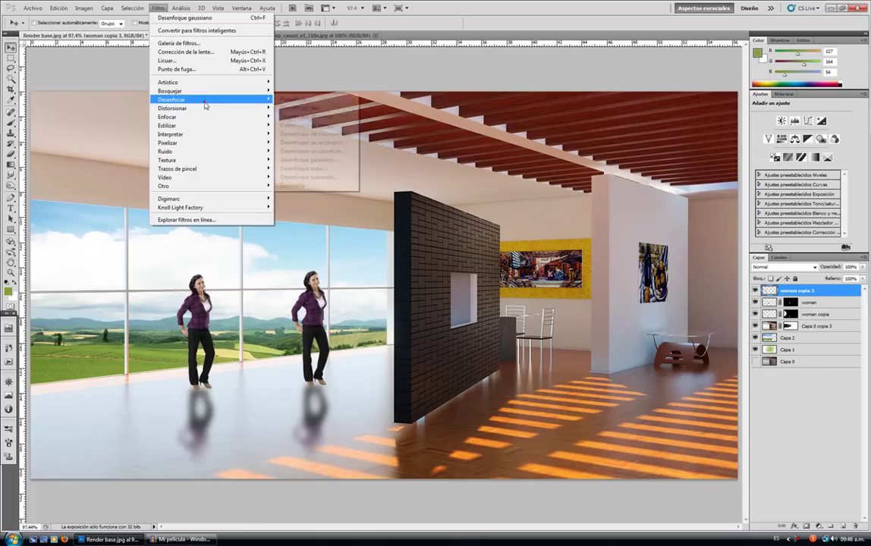
mouse_move(190, 99)
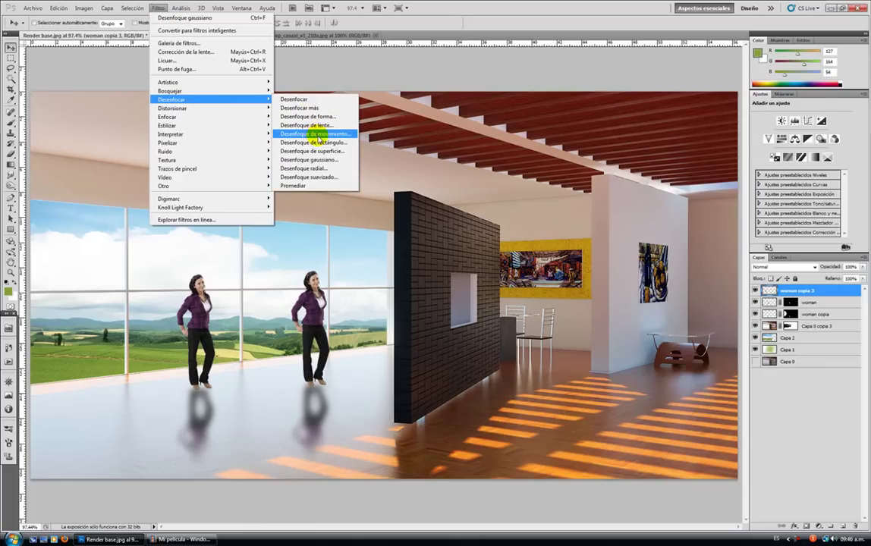
left_click(319, 135)
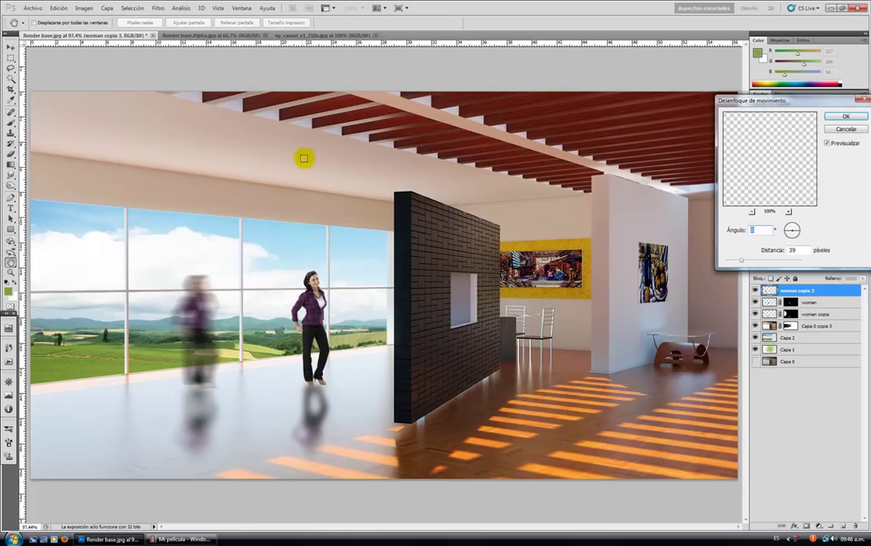
left_click_drag(742, 261, 742, 262)
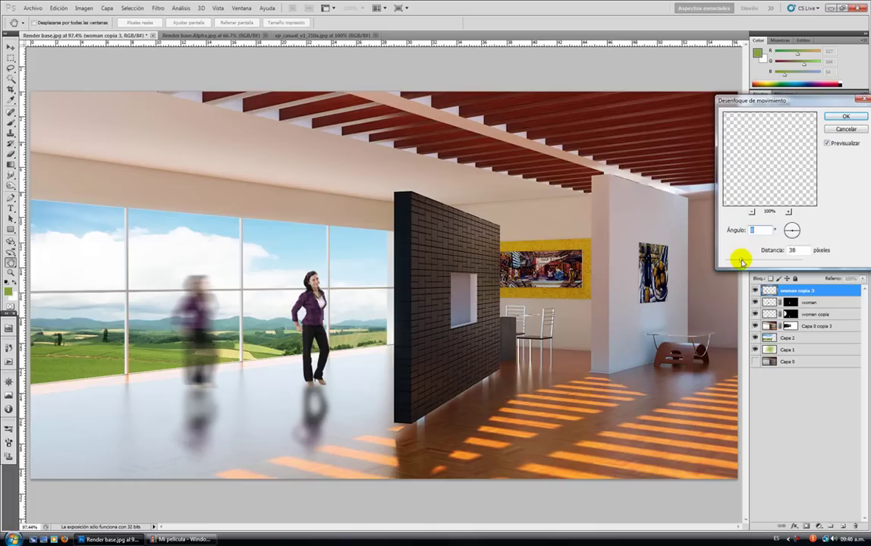
left_click(744, 260)
left_click(851, 119)
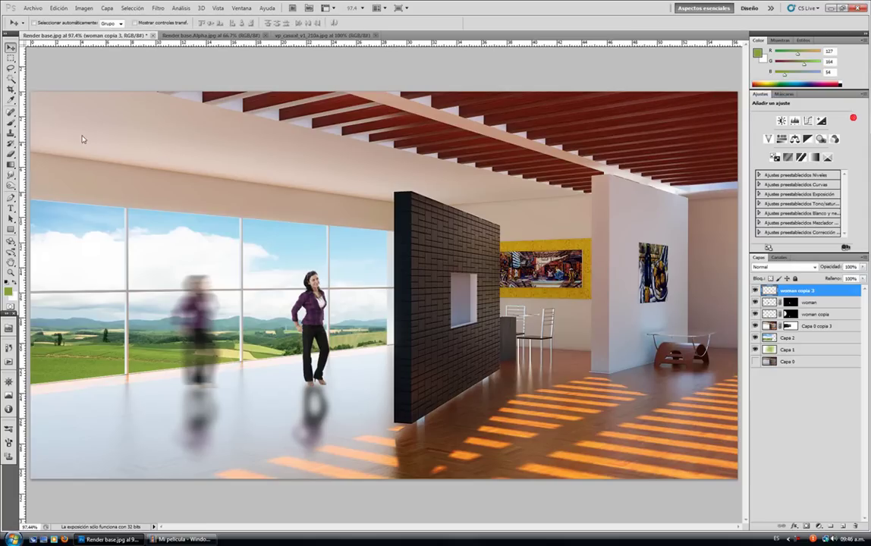
left_click_drag(177, 292, 90, 336)
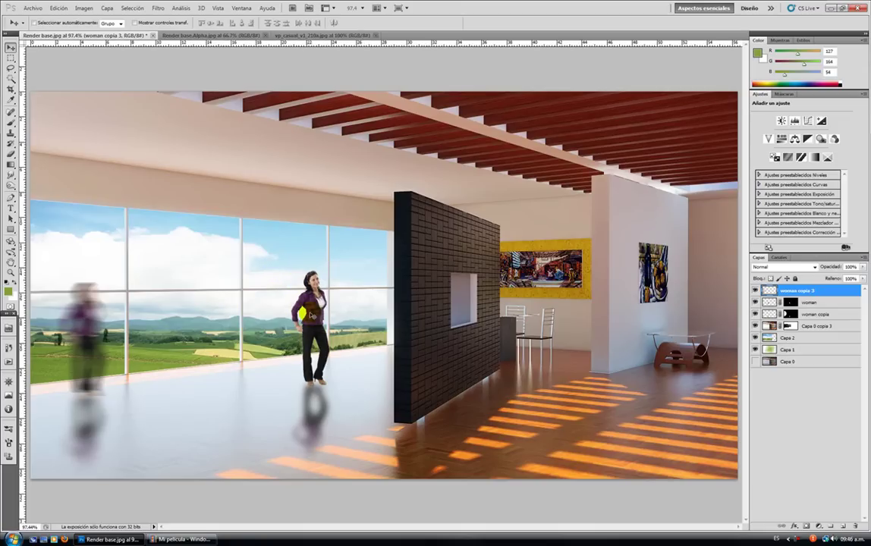
Go to the desktop and open the 3D para personas model in SketchUp
left_click(831, 8)
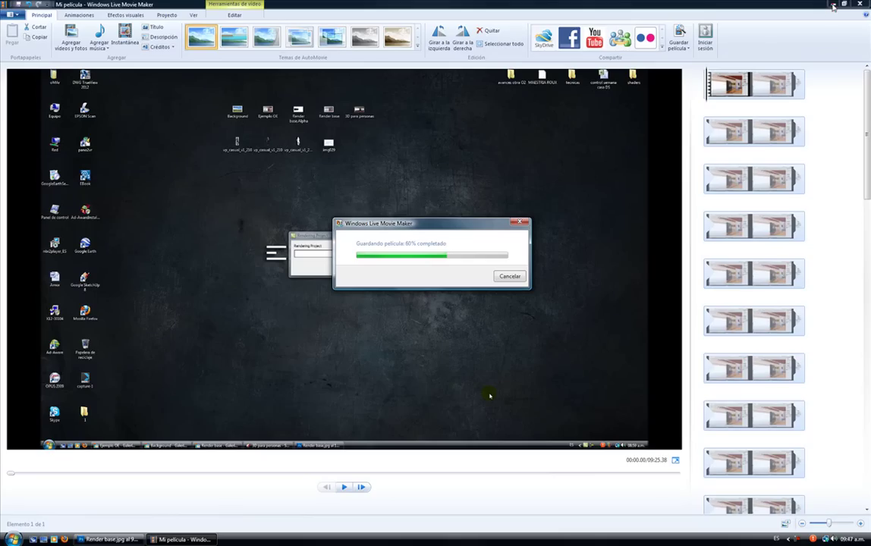
key("super+d")
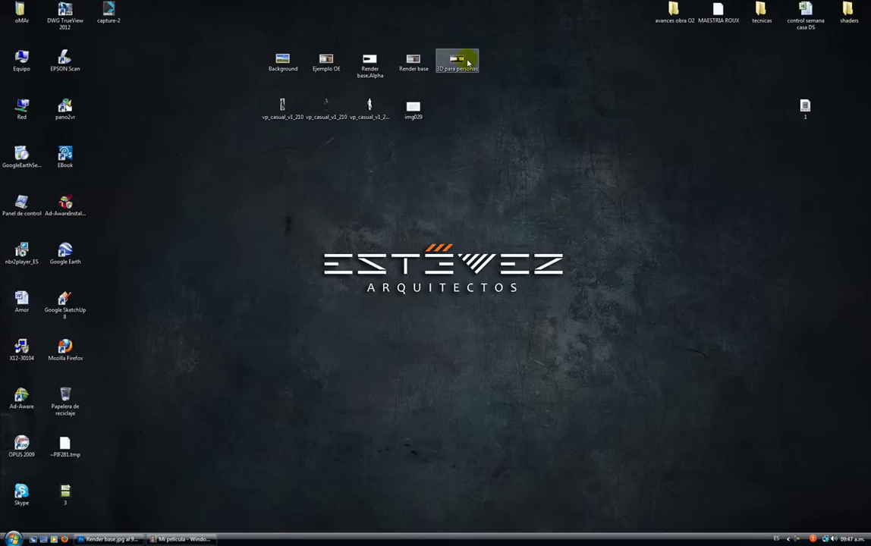
left_click(463, 62)
double_click(462, 63)
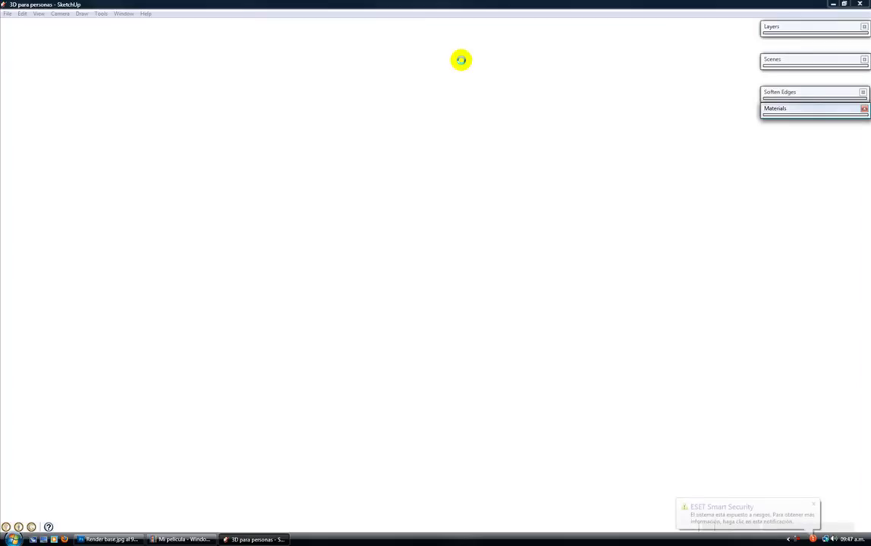
left_click(816, 505)
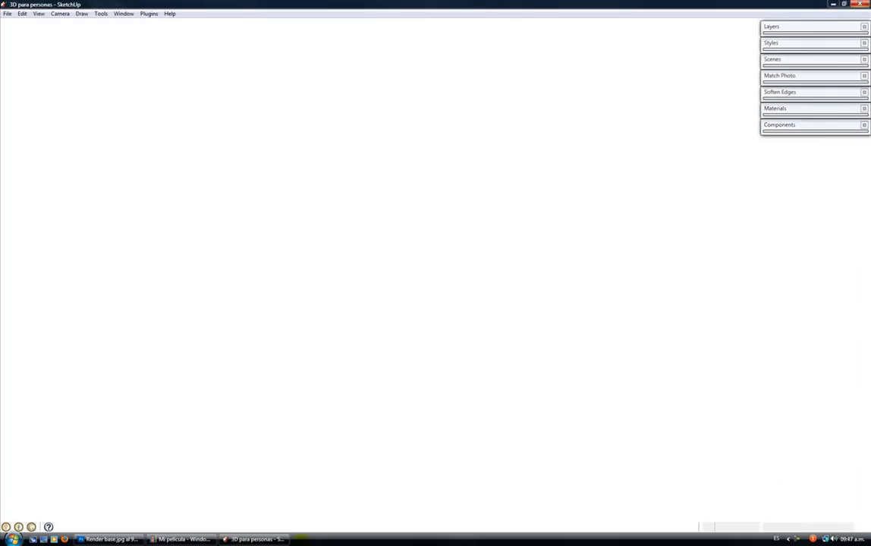
mouse_move(287, 544)
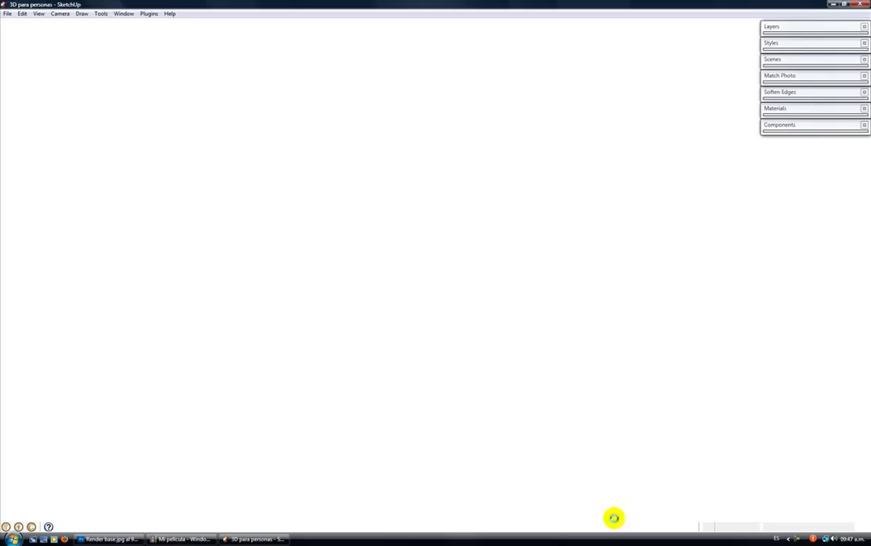
left_click(798, 541)
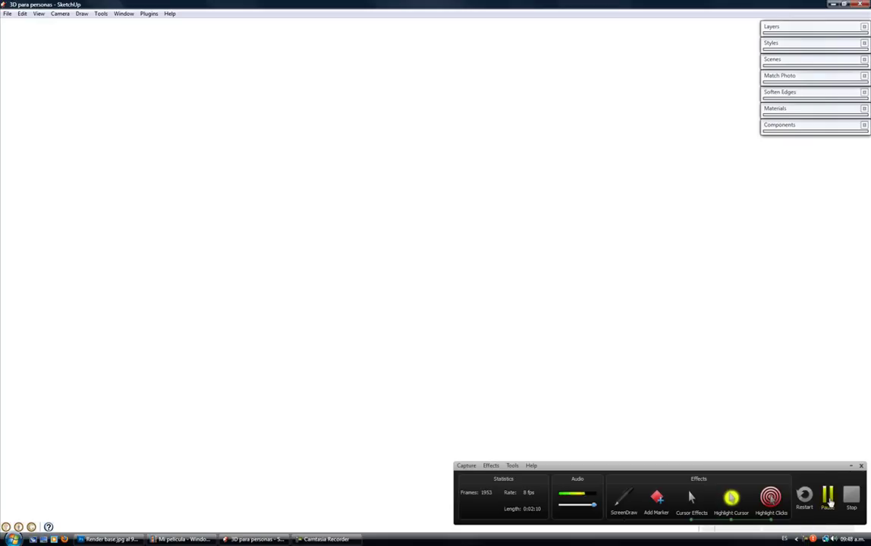
left_click(828, 499)
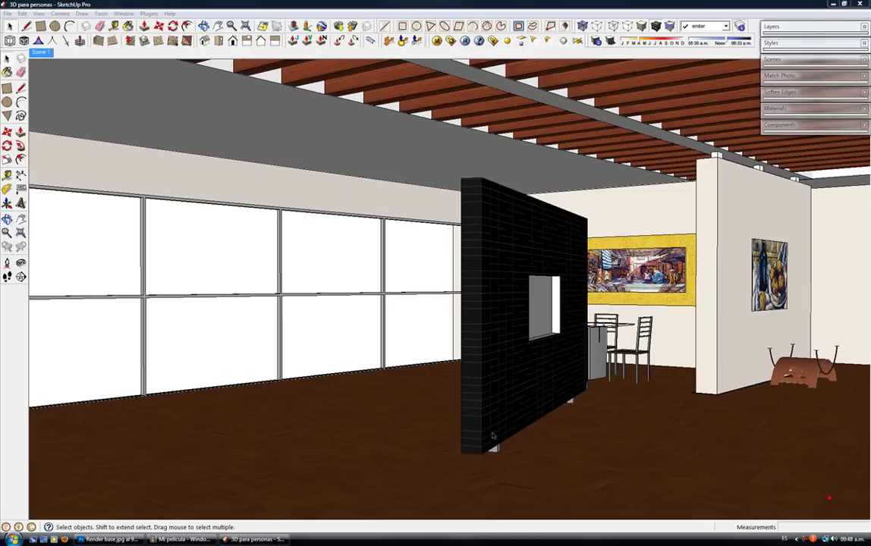
Draw a rectangle on the ground outside the room, beside the floor corner, and extrude it into a 1.68 m high box
middle_click_drag(493, 434, 503, 349)
key("r")
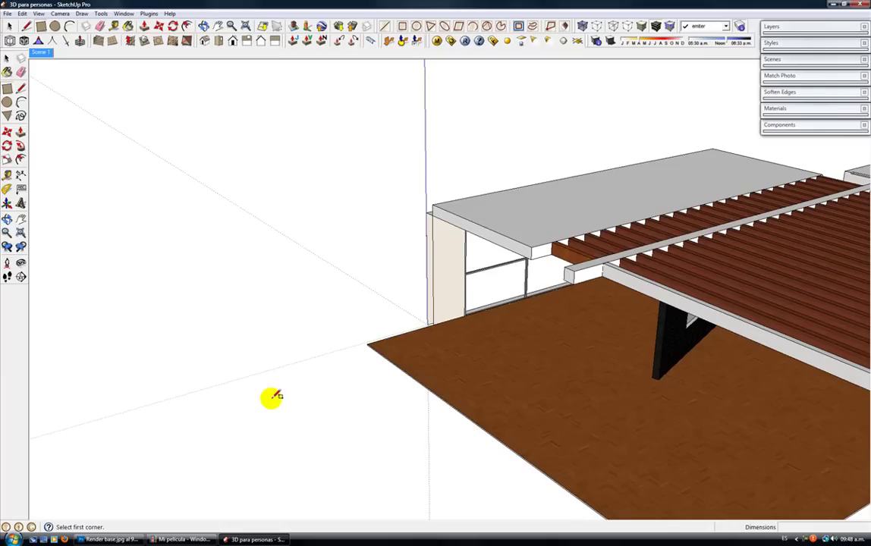
left_click(262, 411)
left_click(340, 416)
key("p")
left_click(297, 379)
left_click_drag(298, 379, 301, 366)
left_click(300, 366)
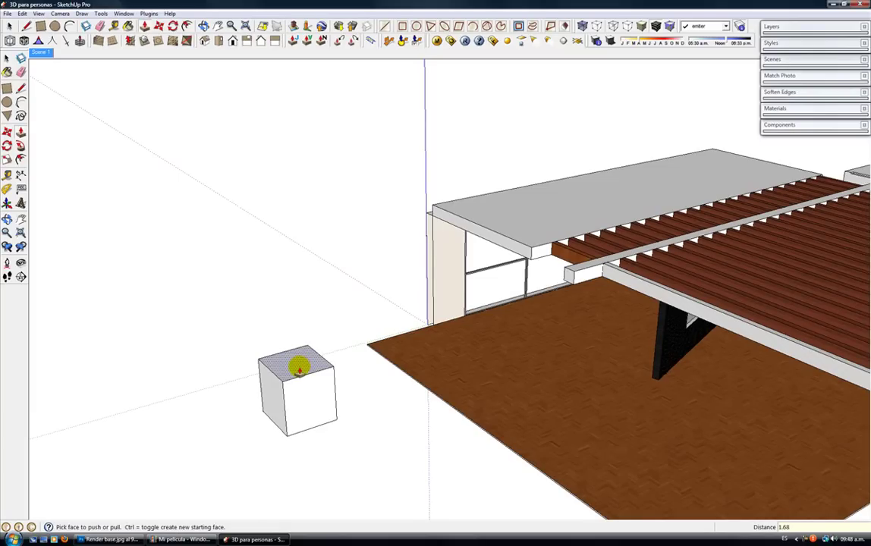
left_click(300, 369)
Import the vp_casual_v1_210 JPEG image from the desktop with the Use as texture option
middle_click_drag(301, 370, 249, 294)
left_click(8, 24)
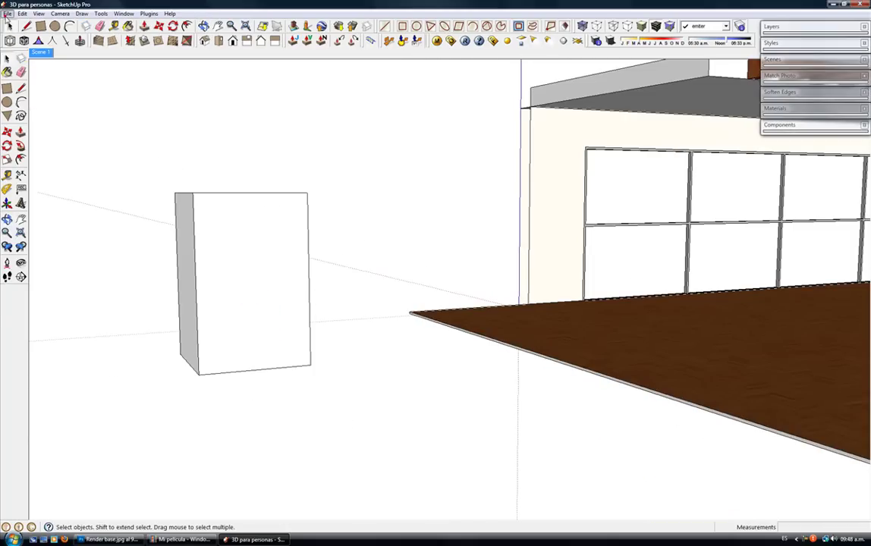
left_click(7, 13)
left_click(33, 153)
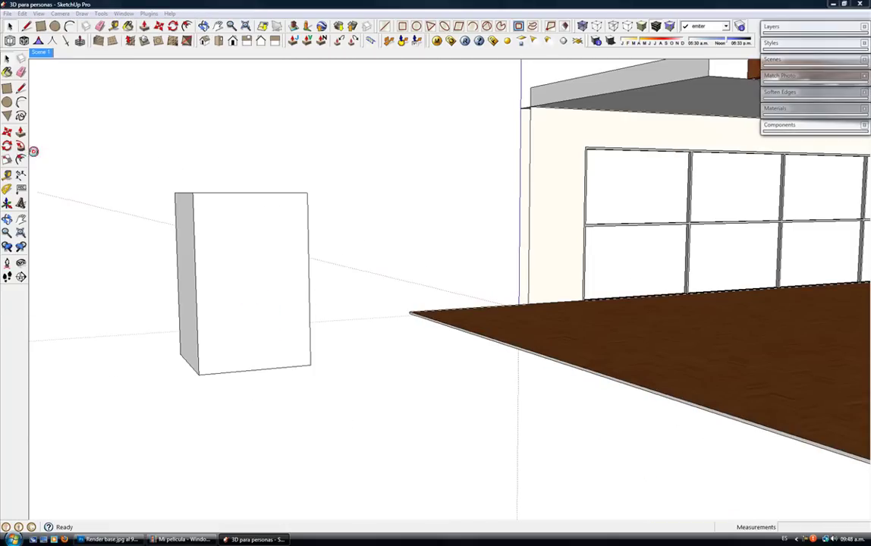
left_click(295, 237)
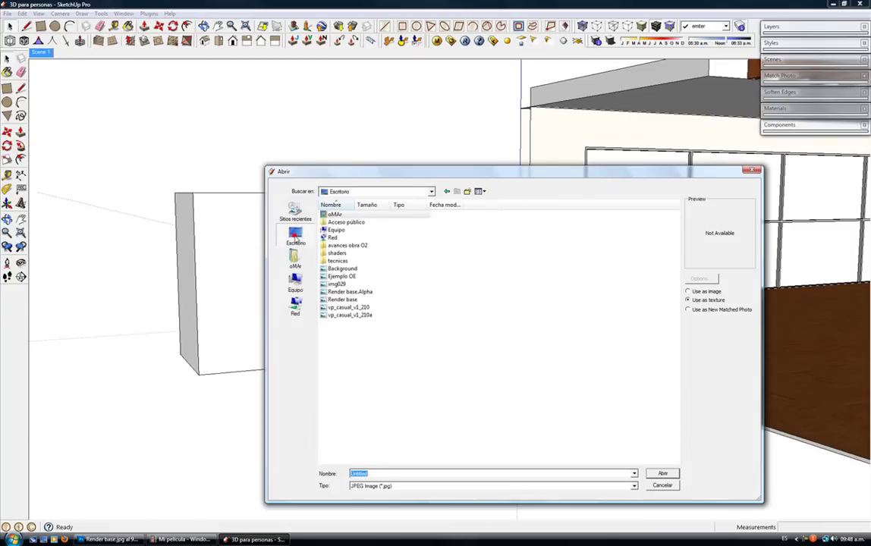
left_click(483, 192)
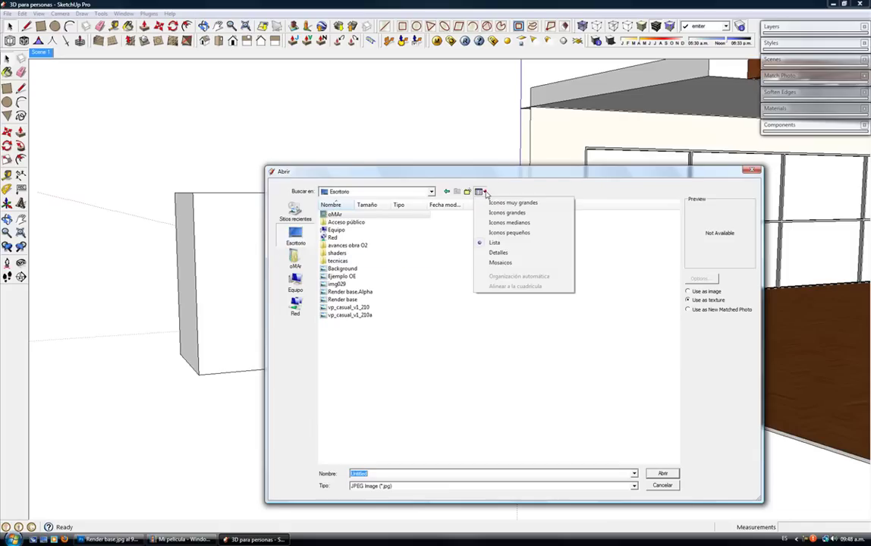
left_click(497, 213)
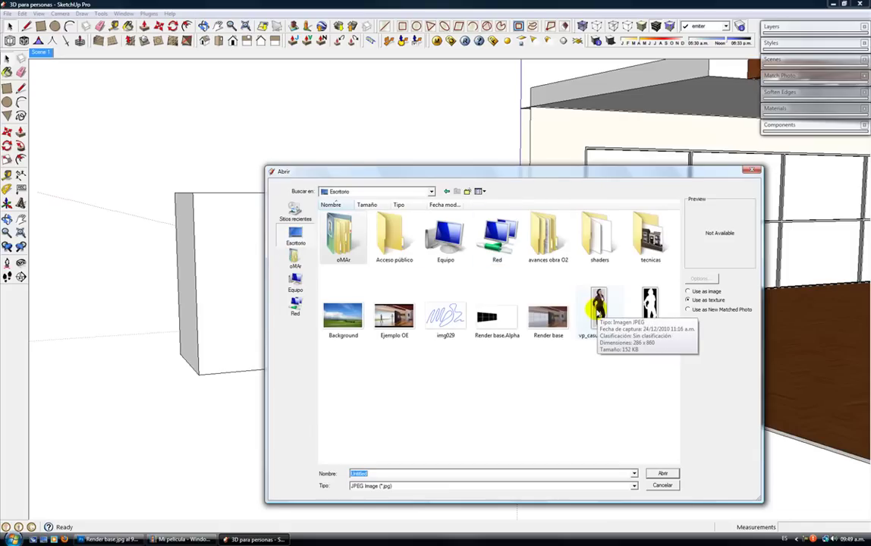
left_click(599, 307)
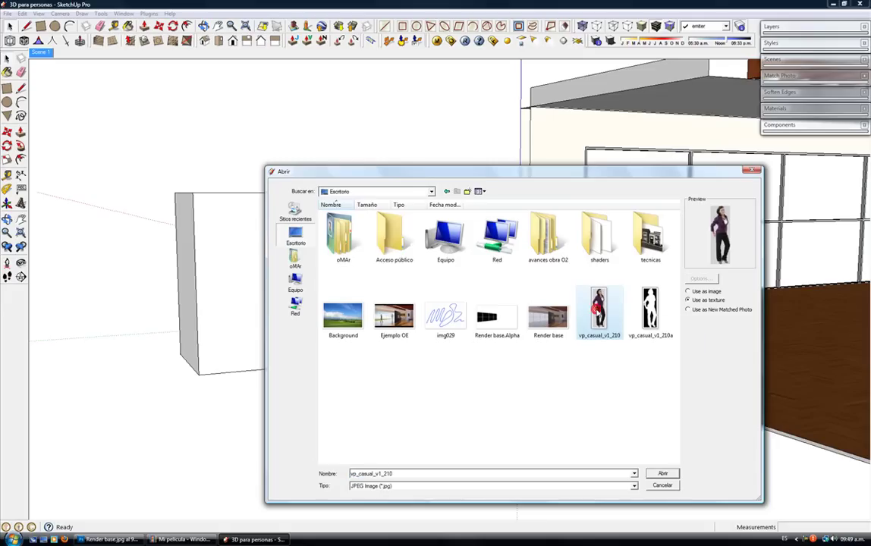
left_click(659, 474)
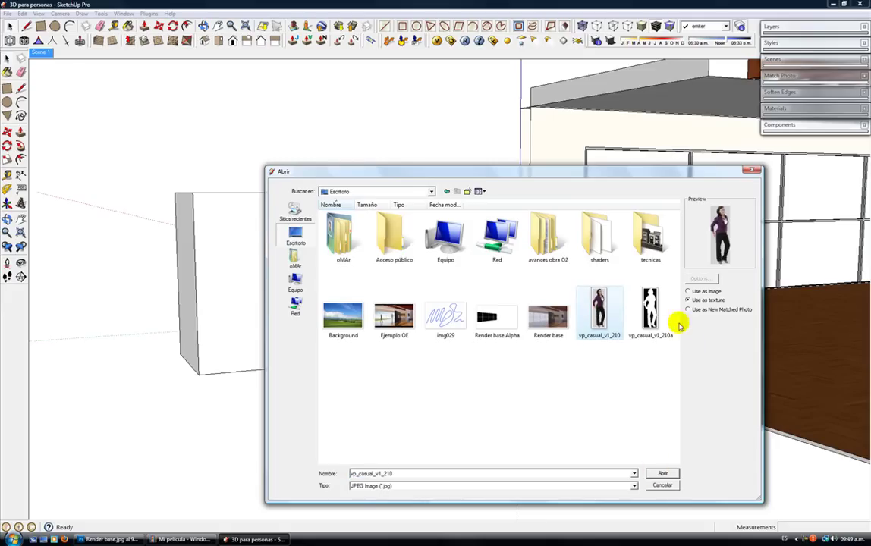
left_click(663, 472)
Place the woman texture on the box's front face, scaled from its lower corner to the top edge at 1.68 m height
middle_click_drag(231, 353, 202, 364)
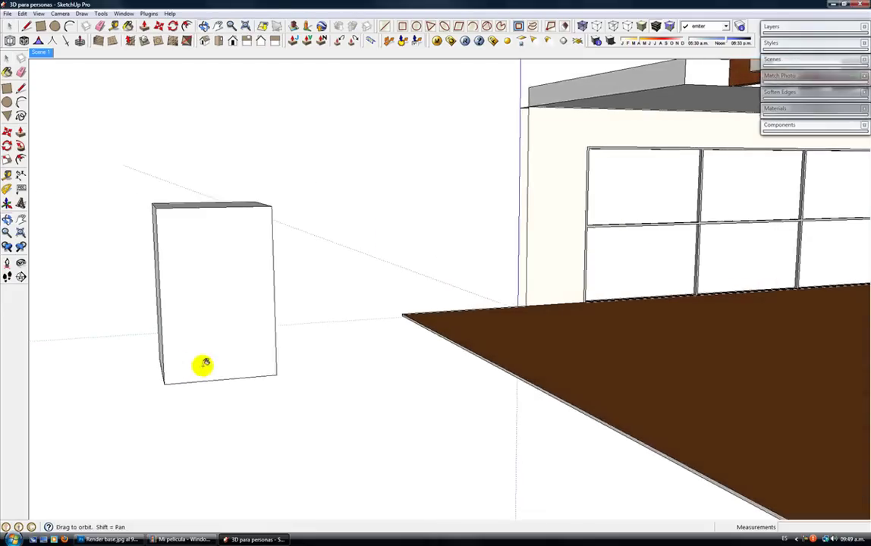
left_click(164, 382)
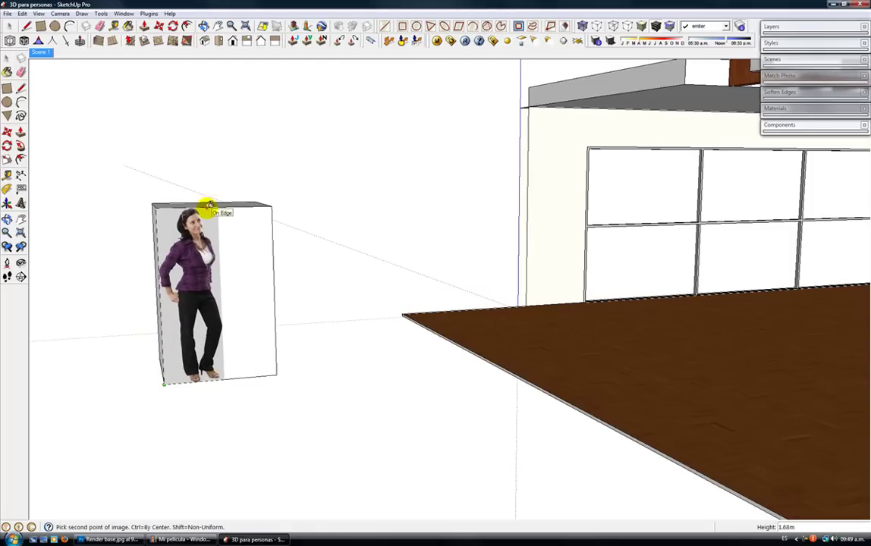
left_click(209, 205)
Push the box's side face inward about 0.51 m so that the front face shows only one woman
middle_click_drag(201, 202, 202, 321)
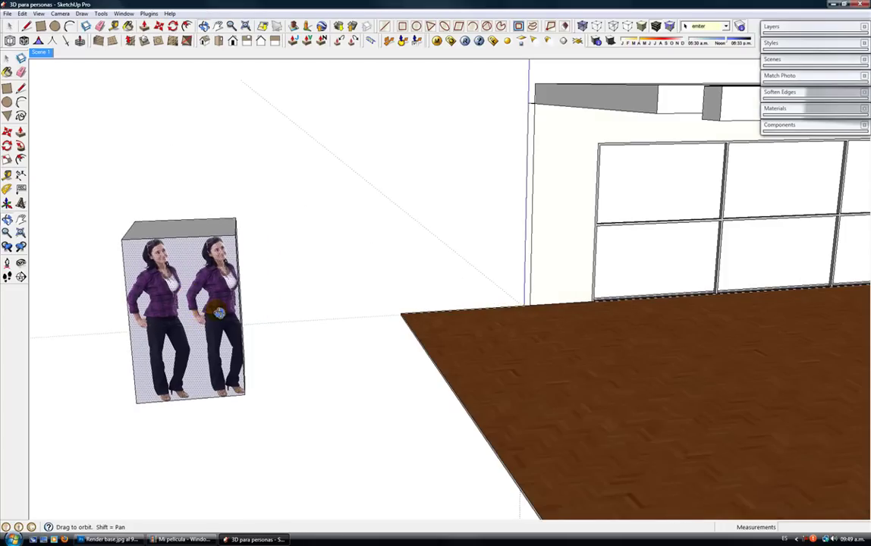
middle_click_drag(189, 321, 299, 315)
key("p")
key("Escape")
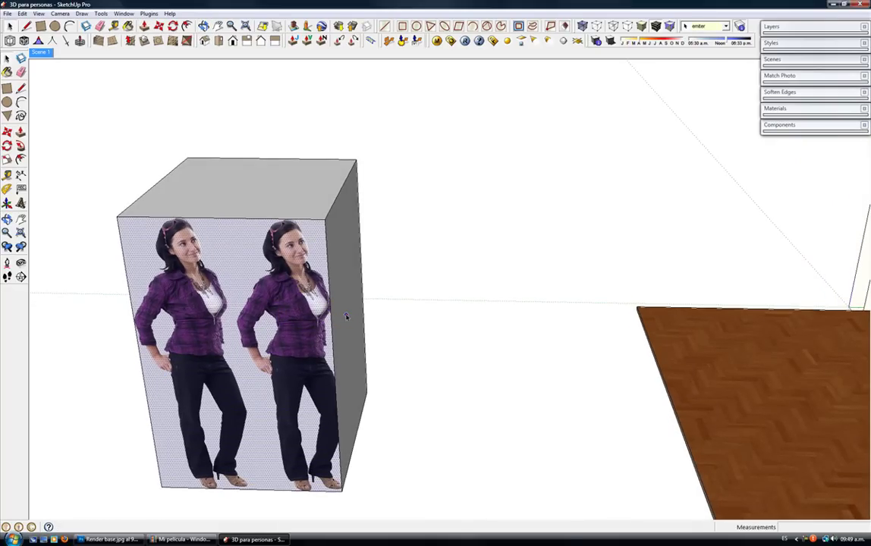
scroll(346, 317, "up", 3)
left_click_drag(346, 324, 242, 310)
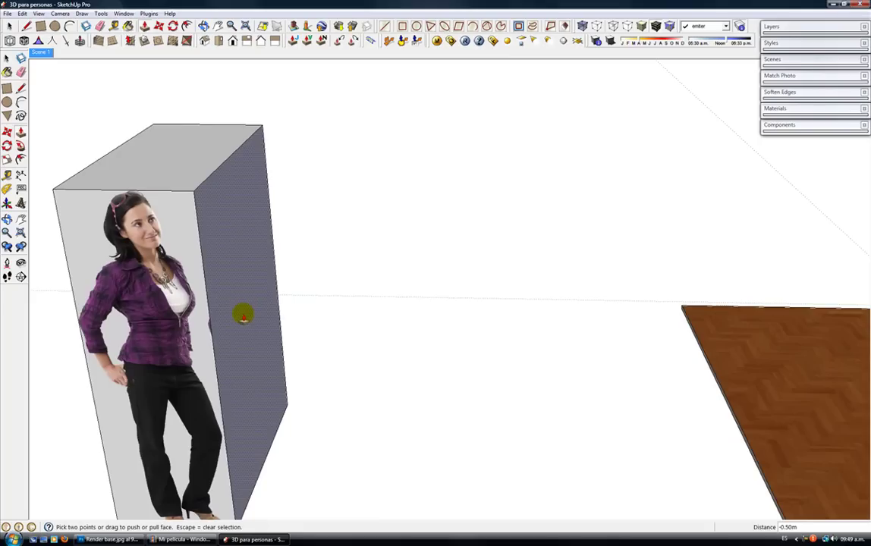
left_click(243, 322)
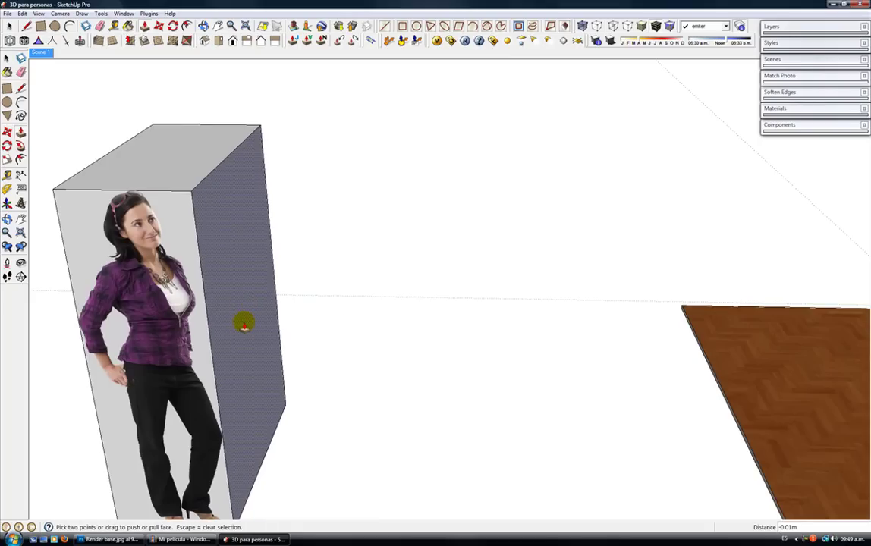
Erase the box's remaining edges and faces, keeping only the front face with the woman texture
key("space")
mouse_move(236, 282)
middle_mouse_down()
mouse_move(334, 298)
mouse_move(318, 298)
middle_mouse_up()
key("e")
mouse_move(328, 87)
left_mouse_down()
mouse_move(297, 152)
mouse_move(292, 87)
mouse_move(345, 166)
left_mouse_up()
left_click(381, 404)
mouse_move(381, 405)
middle_mouse_down()
mouse_move(348, 186)
mouse_move(298, 330)
middle_mouse_up()
left_click_drag(297, 331, 296, 332)
mouse_move(296, 332)
middle_mouse_down()
mouse_move(443, 301)
mouse_move(330, 320)
mouse_move(330, 263)
middle_mouse_up()
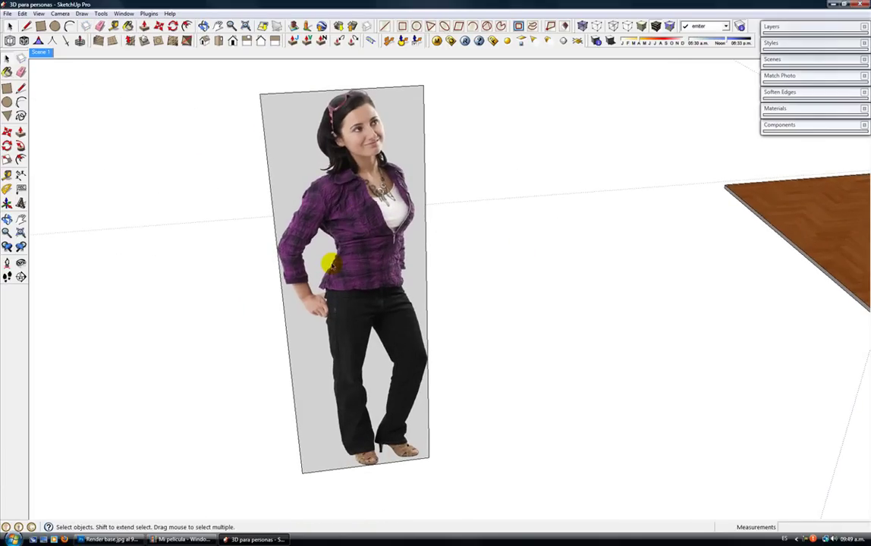
Make the woman face a component with its axes origin at her foot, the red axis along the base edge, and Always face camera enabled
left_click(331, 264)
right_click(332, 264)
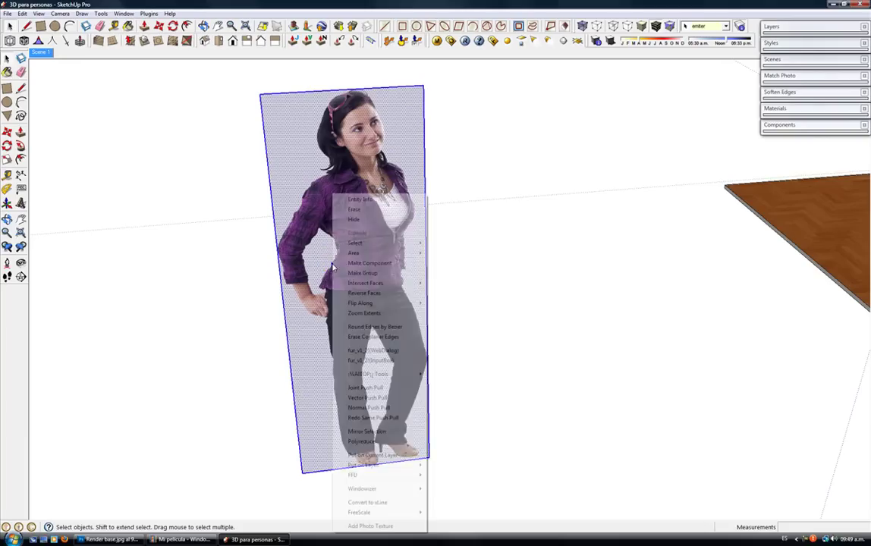
left_click(342, 263)
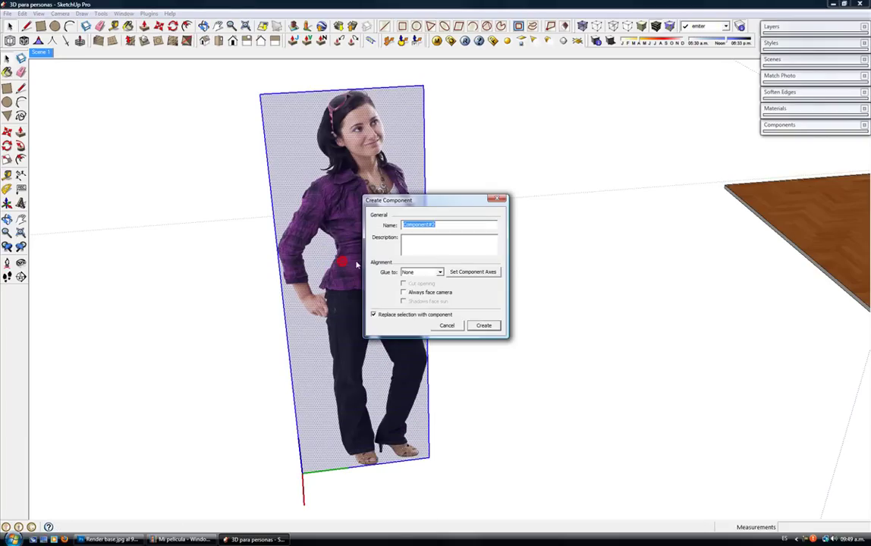
left_click(459, 273)
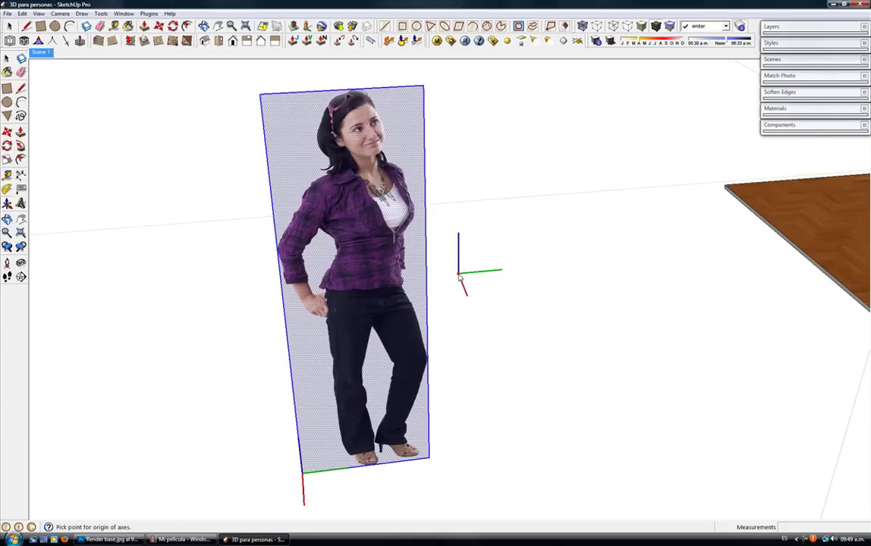
left_click(367, 463)
left_click(428, 458)
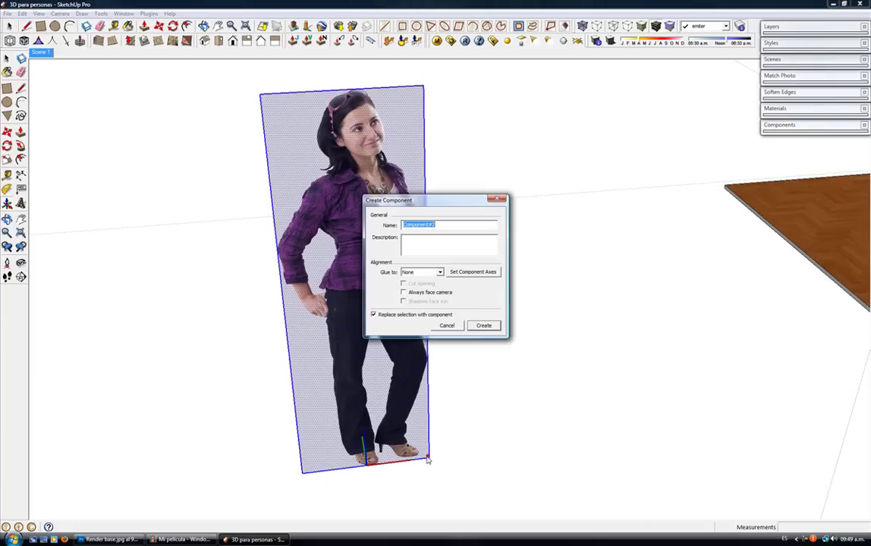
left_click(404, 293)
left_click(478, 324)
Move the woman component by her foot onto the wooden floor near the window wall and return to the Scene 1 view
left_click(368, 367)
mouse_move(367, 367)
middle_mouse_down()
mouse_move(366, 321)
mouse_move(376, 321)
mouse_move(367, 356)
mouse_move(390, 318)
mouse_move(362, 350)
middle_mouse_up()
key("m")
left_click(380, 357)
middle_click_drag(526, 353, 379, 356)
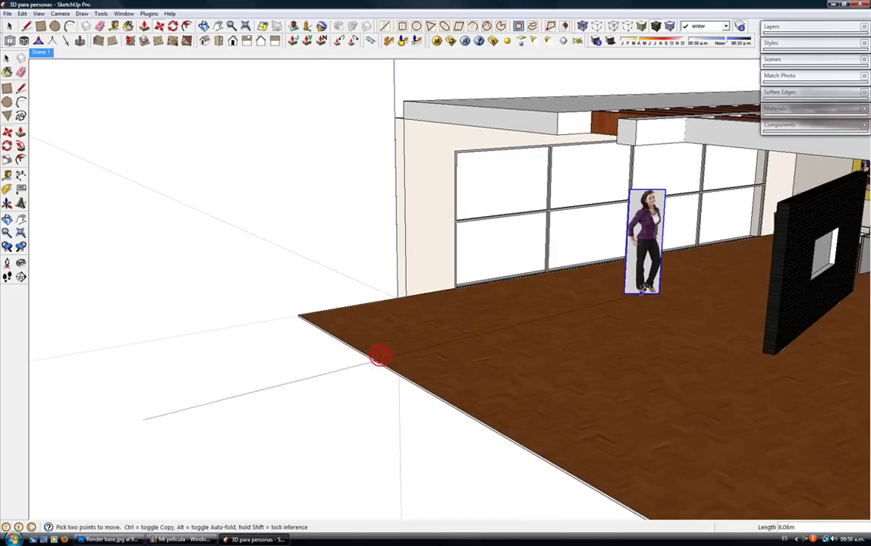
left_click(525, 269)
key("space")
left_click(323, 246)
mouse_move(488, 243)
middle_mouse_down()
mouse_move(513, 235)
mouse_move(500, 237)
middle_mouse_up()
left_click(47, 53)
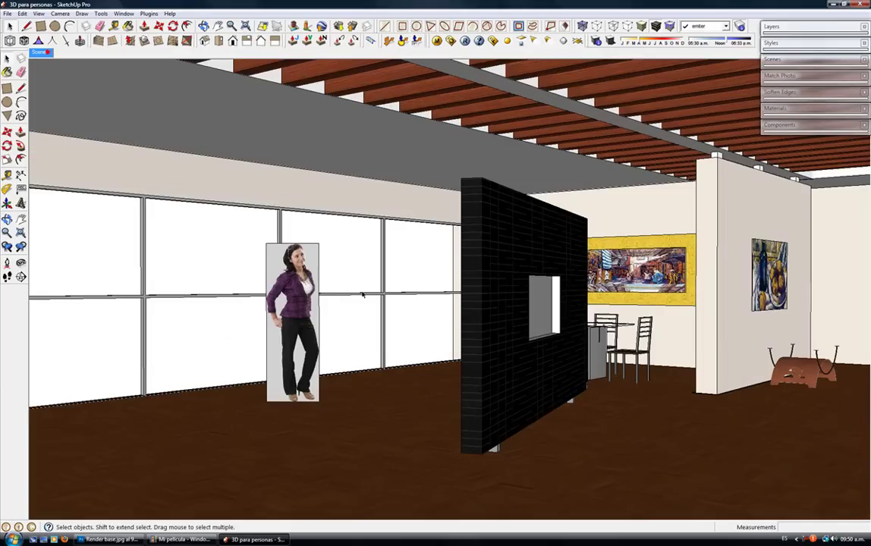
Draw a 1 by 1 m rectangle on the ground outside the building
middle_click_drag(362, 296, 326, 325)
middle_click_drag(195, 331, 278, 342)
key("r")
left_click(264, 336)
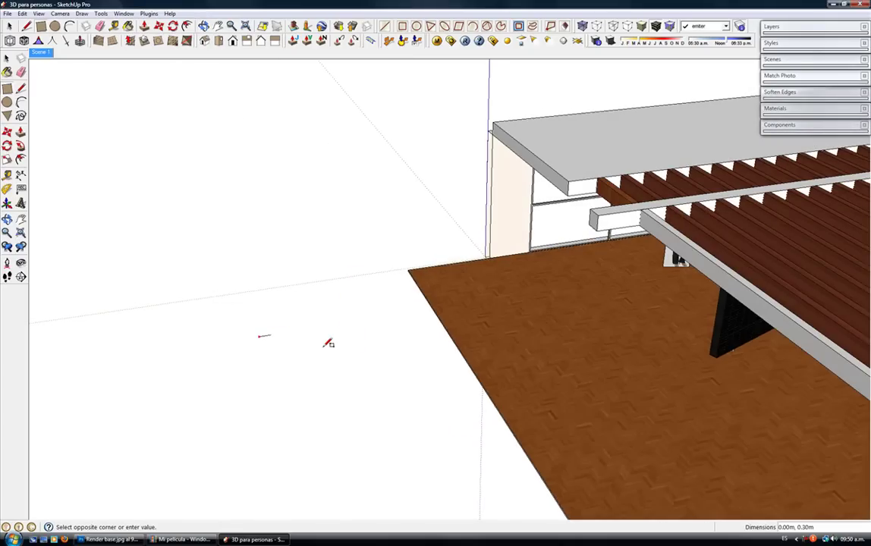
left_click(329, 349)
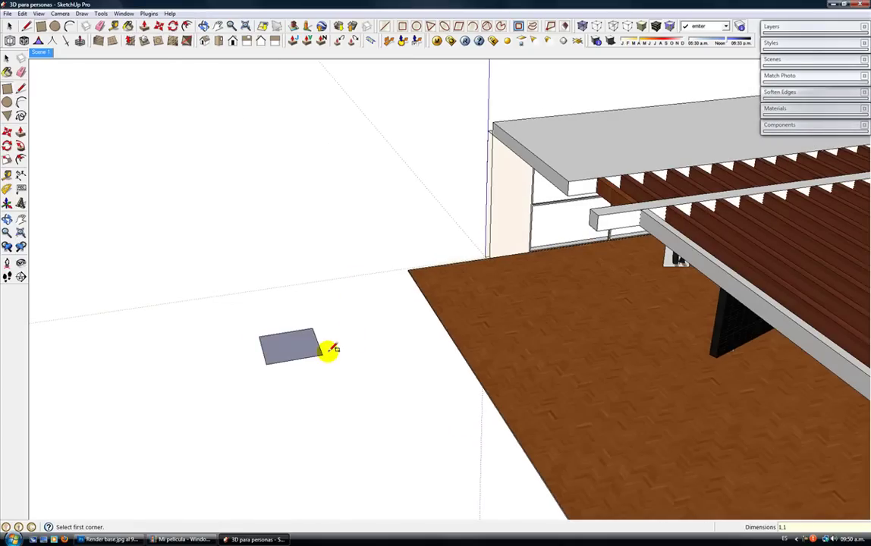
key("space")
Push/Pull the rectangle up to a 1.68 m high box
key("p")
left_click_drag(306, 340, 326, 308)
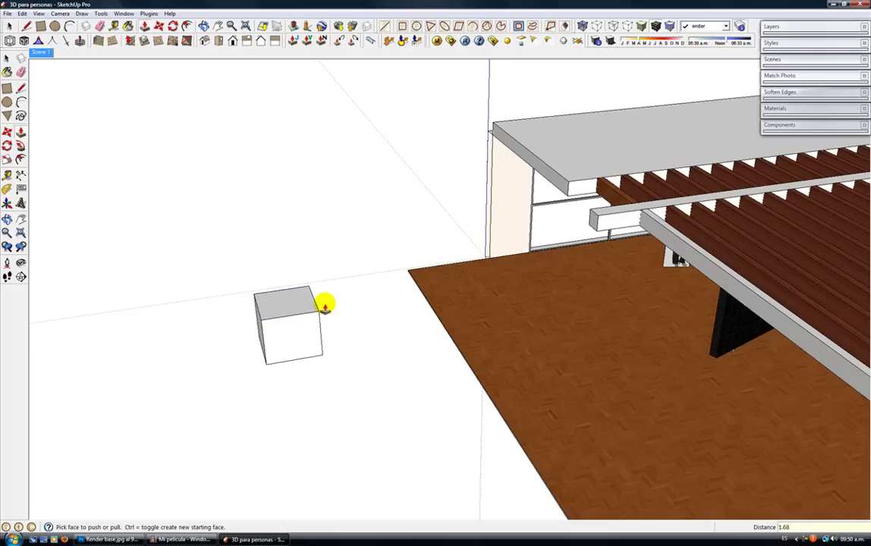
double_click(325, 306)
key("space")
Import the vp_casual_v1_210 Portable Network Graphics image from the desktop with the Use as texture option
left_click(7, 13)
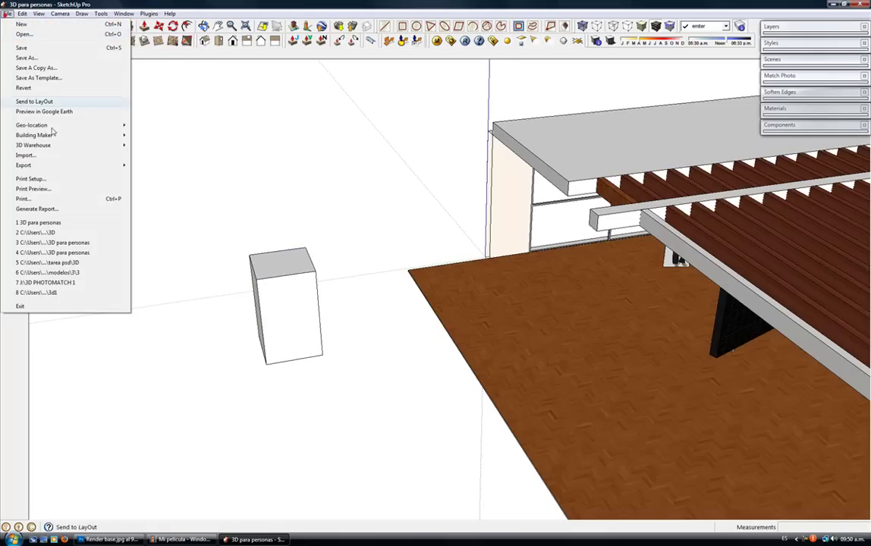
left_click(62, 157)
left_click(629, 492)
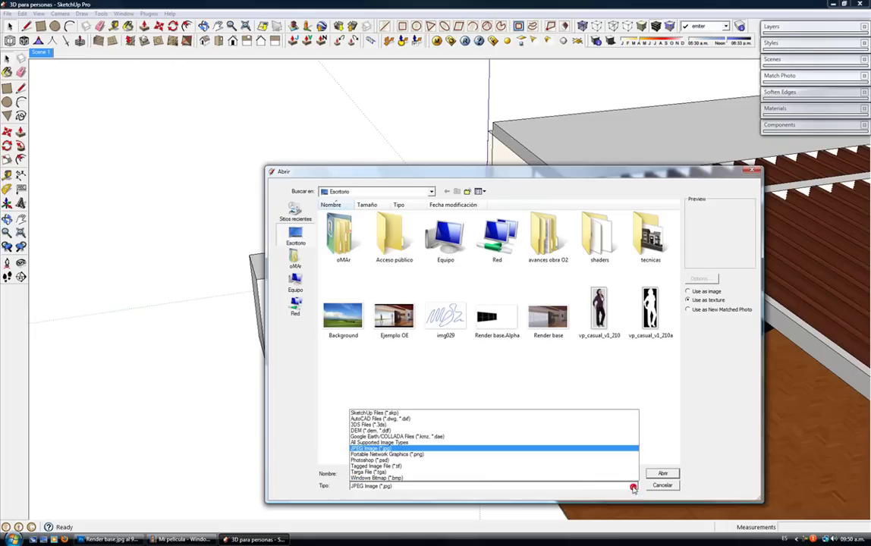
left_click(611, 454)
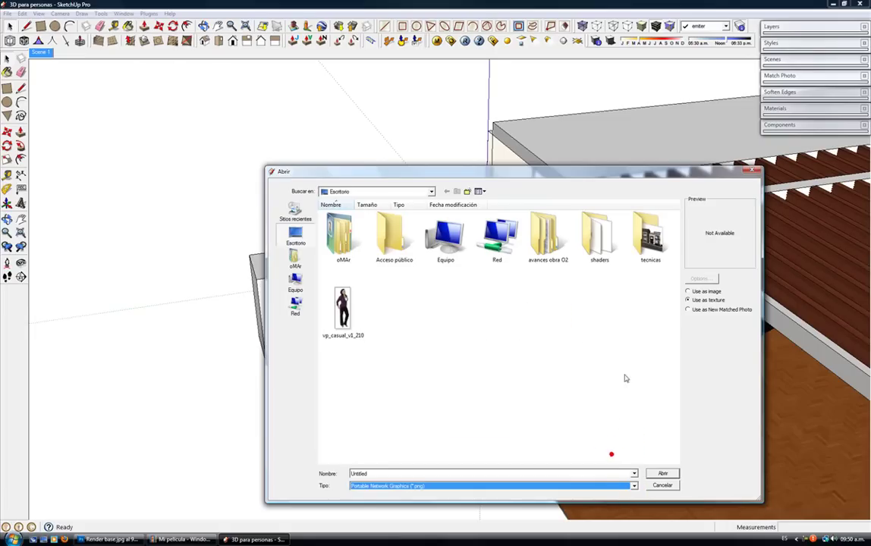
left_click(343, 311)
left_click(689, 299)
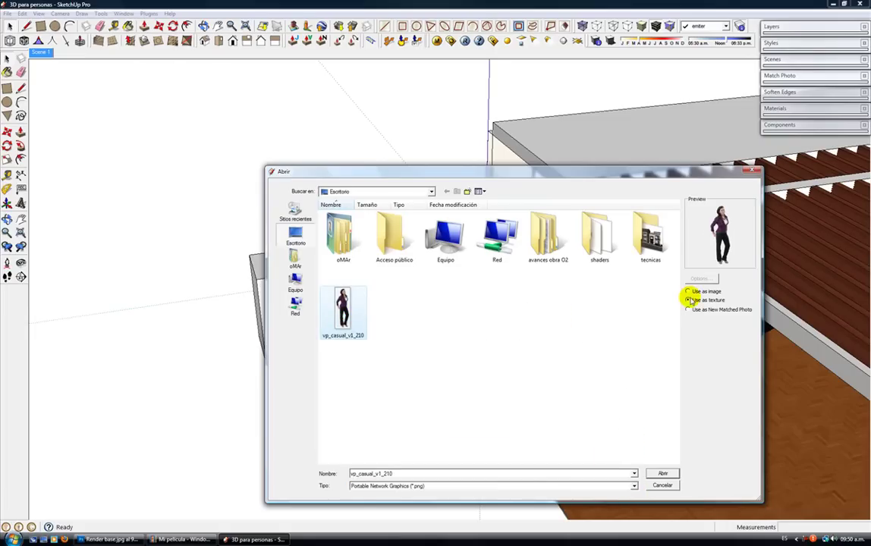
left_click(663, 473)
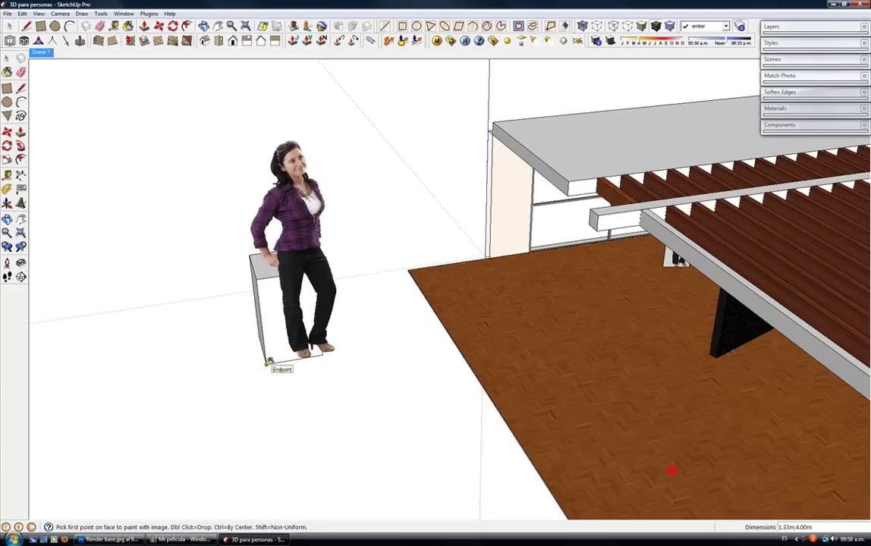
Place the transparent woman texture on the new box's front face, scaled from its lower corner to the top edge at 1.68 m height
left_click(269, 362)
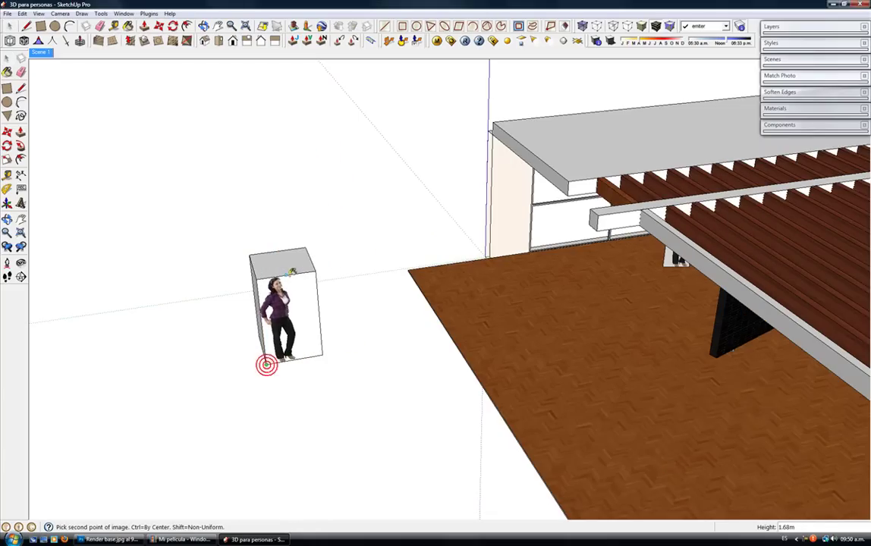
left_click(287, 271)
middle_click_drag(287, 271, 286, 277)
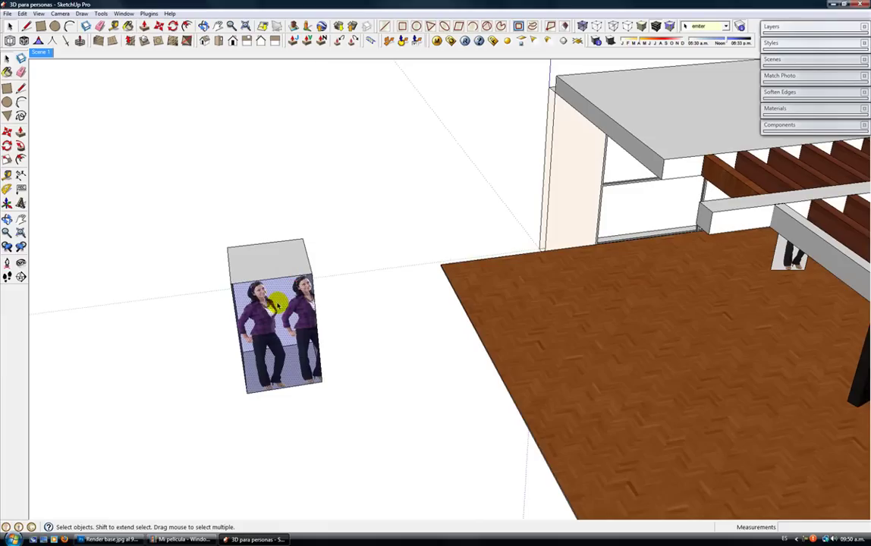
Push the new box's side face inward until its front face contains only a single transparent-background woman
middle_click_drag(391, 302, 443, 286)
key("p")
left_click_drag(439, 291, 383, 284)
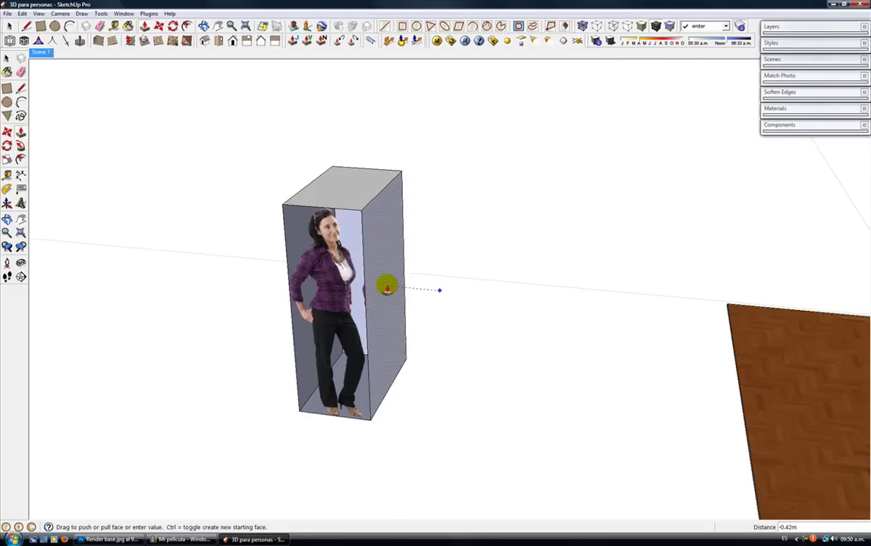
key("space")
Erase the new box's rear edges and remaining faces, keeping only the front face with the transparent woman texture
middle_click_drag(397, 234, 398, 214)
key("e")
left_click(398, 166)
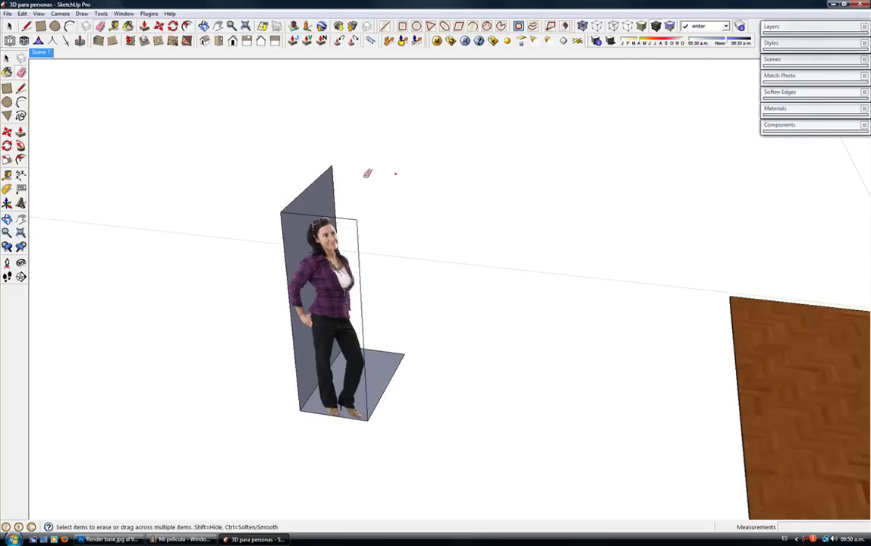
left_click(325, 162)
left_click(402, 357)
middle_click_drag(398, 356, 351, 416)
key("space")
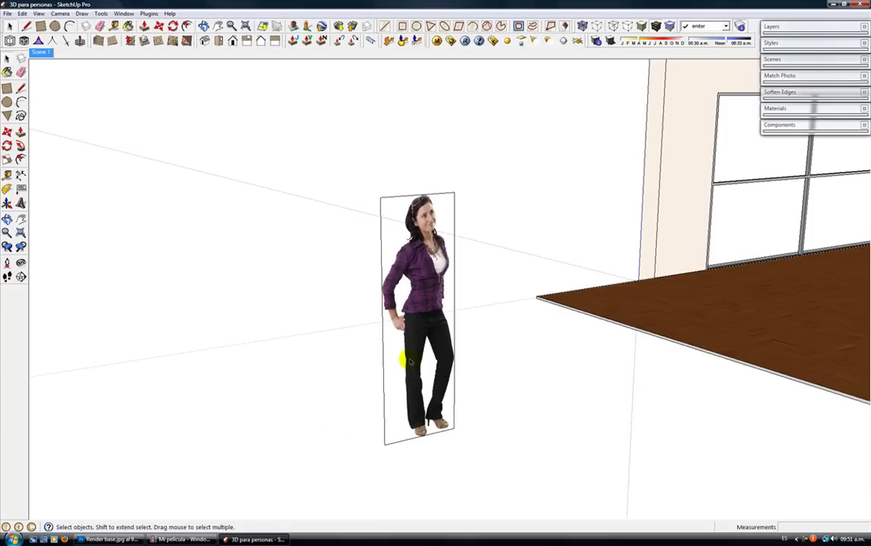
Make the transparent woman face a component with axes at her foot and along the base edge, and Always face camera enabled
left_click(411, 362)
right_click(410, 363)
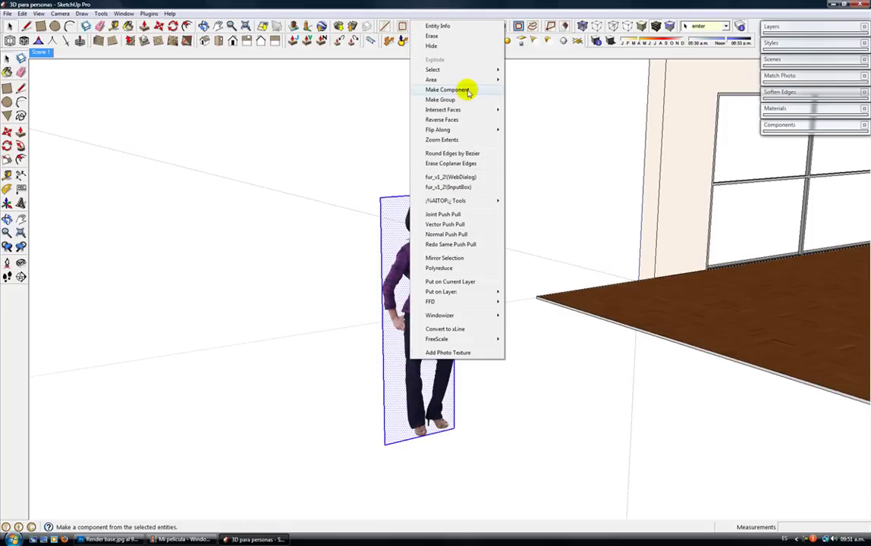
left_click(468, 92)
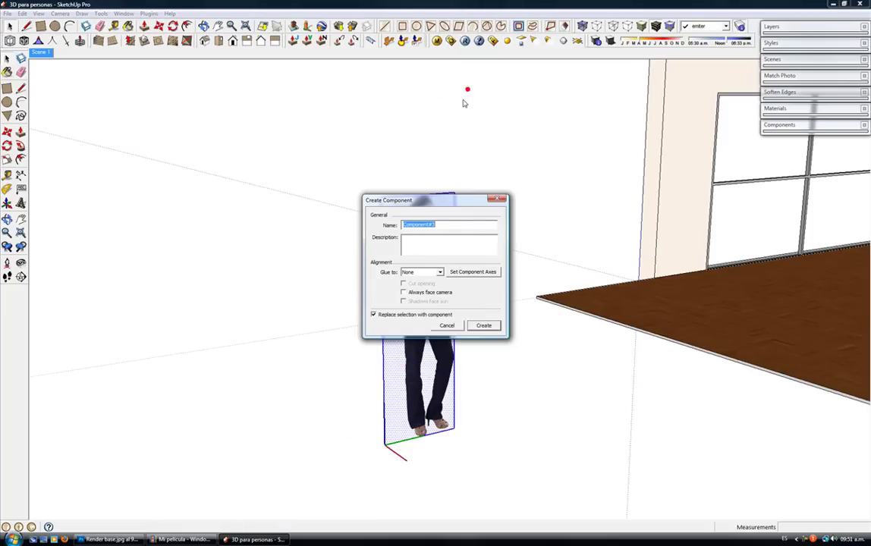
left_click(456, 272)
left_click(421, 434)
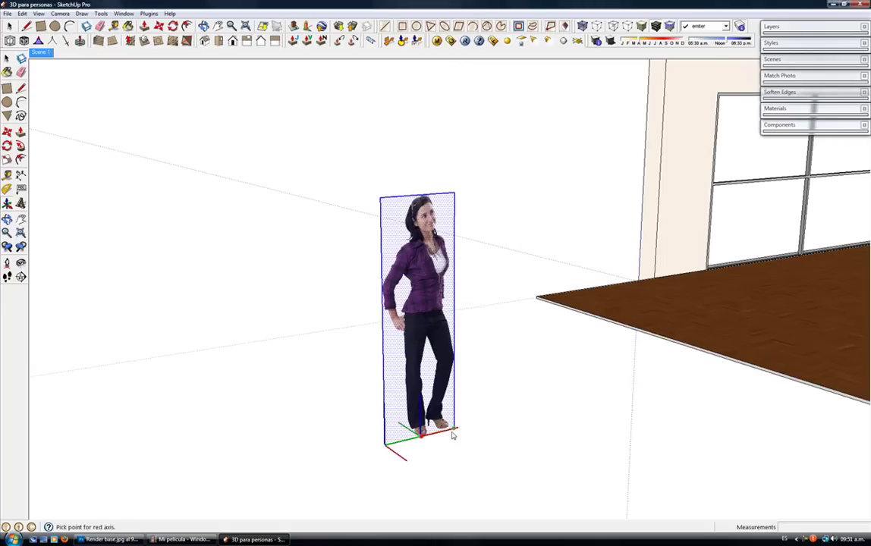
left_click(454, 432)
left_click(404, 292)
left_click(483, 325)
Edit the transparent woman component, hide the outline edges around its face, and close the component
middle_click_drag(481, 325, 364, 356)
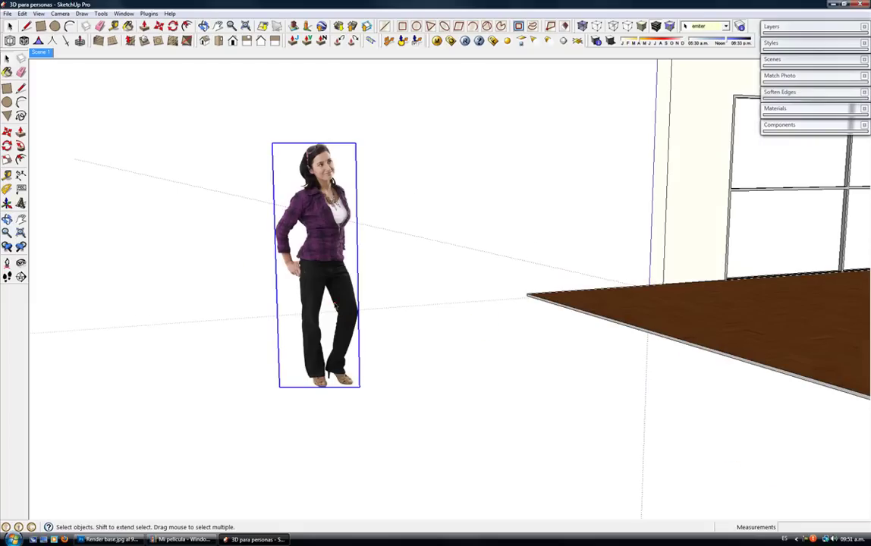
double_click(331, 303)
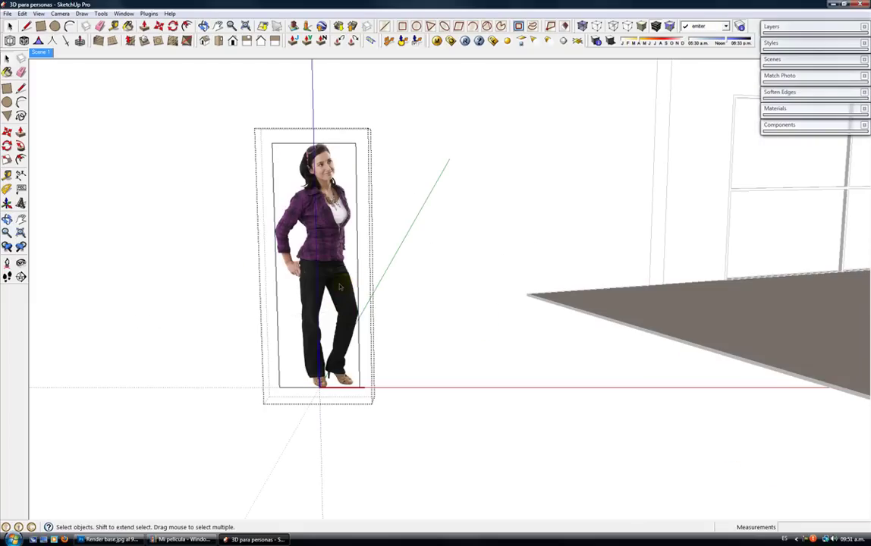
left_click(339, 286)
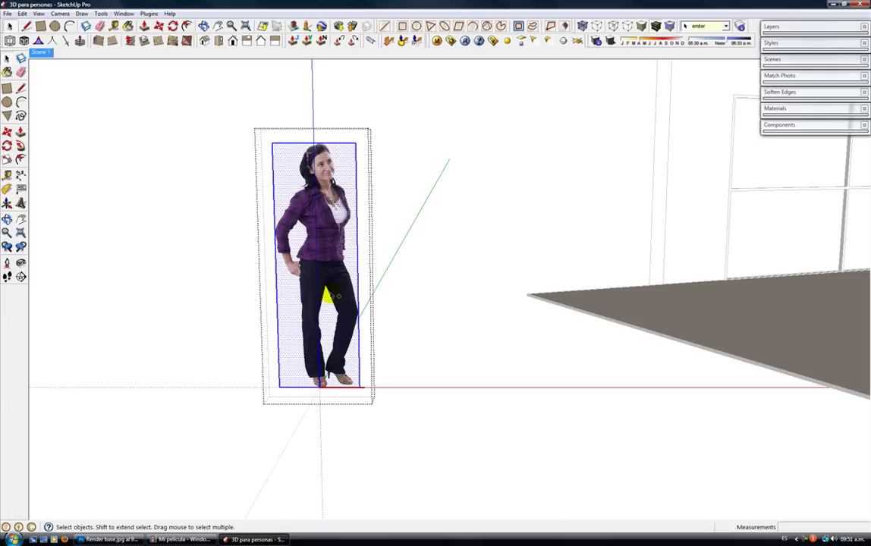
left_click(316, 255)
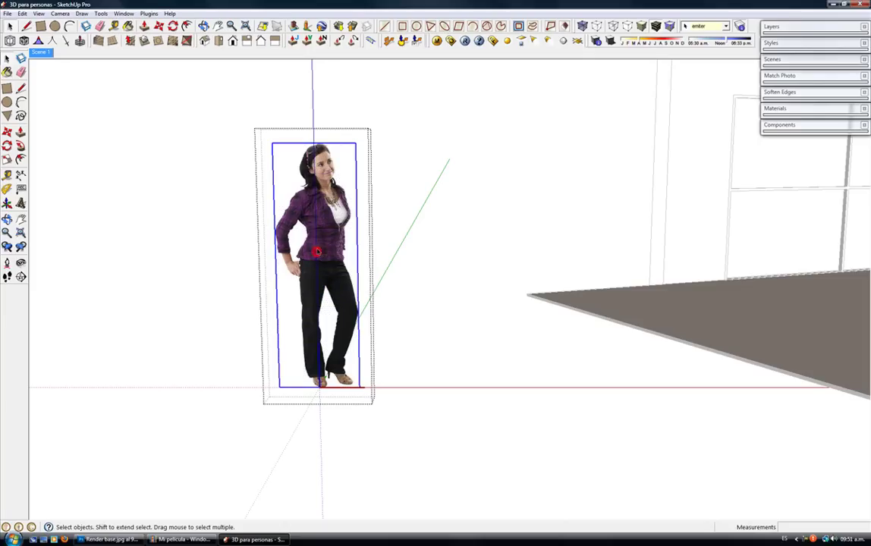
key("e")
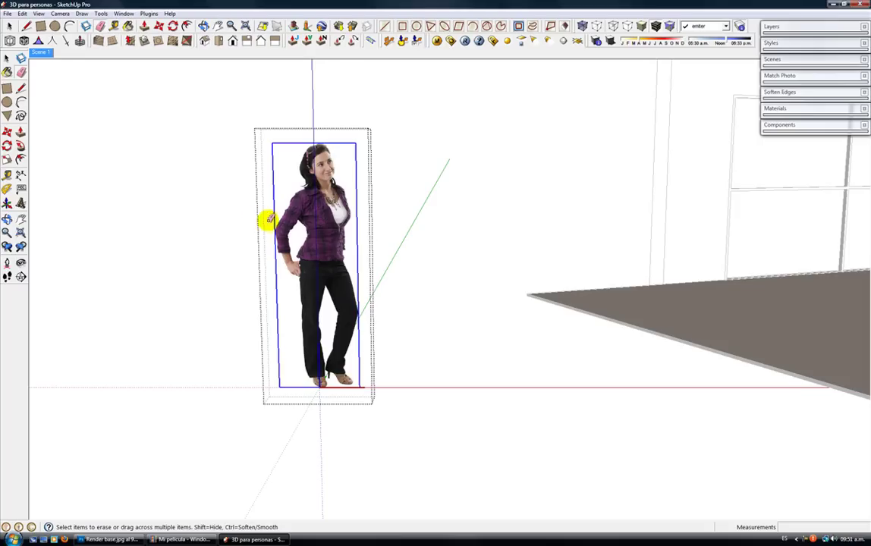
left_click(271, 222)
mouse_move(271, 222)
left_mouse_down()
mouse_move(274, 194)
mouse_move(356, 144)
mouse_move(359, 296)
left_mouse_up()
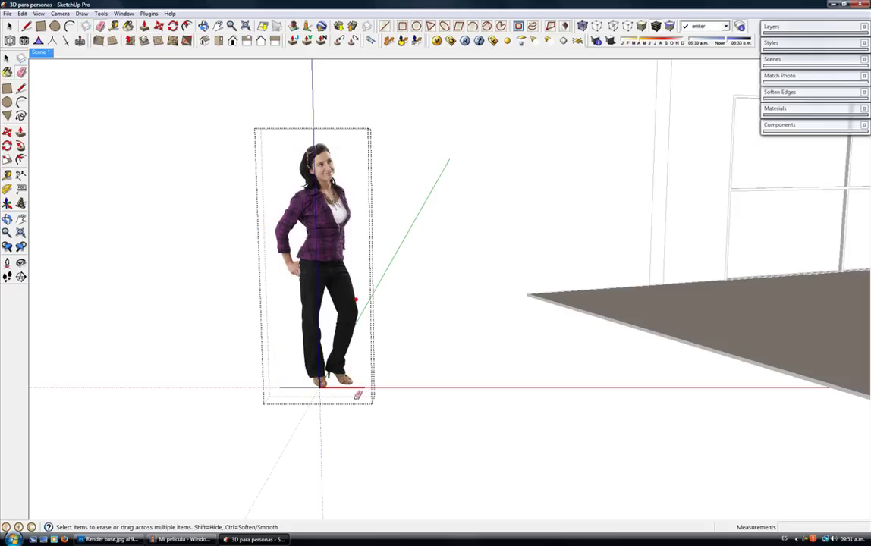
key("space")
left_click(371, 420)
Move the transparent woman component by her foot onto the wooden floor beside the grey-background woman
left_click(325, 329)
key("m")
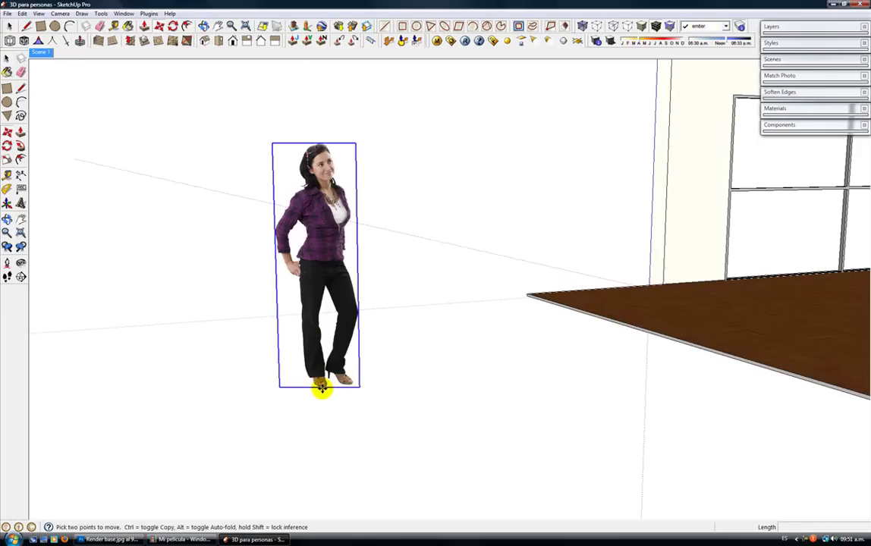
left_click(323, 389)
mouse_move(462, 361)
middle_mouse_down()
mouse_move(443, 342)
mouse_move(746, 298)
mouse_move(547, 290)
mouse_move(583, 258)
mouse_move(491, 269)
mouse_move(742, 269)
mouse_move(555, 243)
mouse_move(302, 247)
mouse_move(342, 260)
middle_mouse_up()
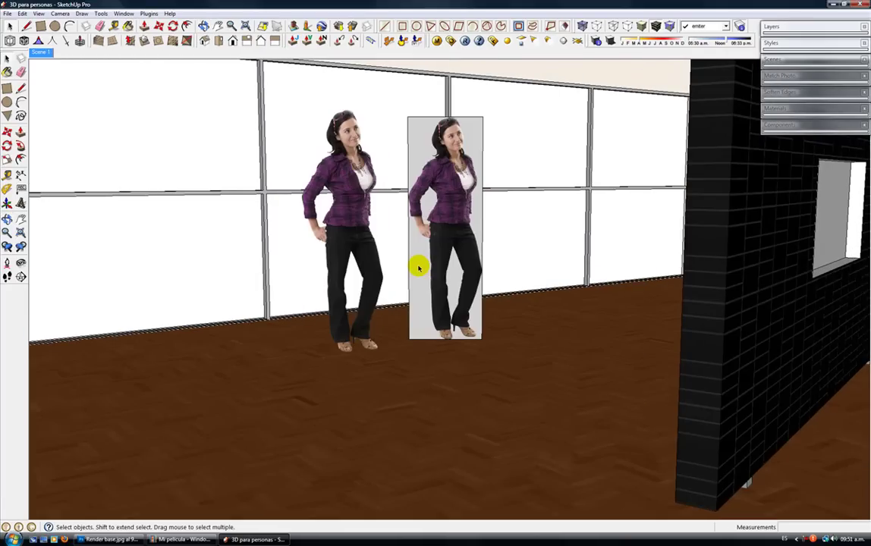
mouse_move(410, 265)
middle_mouse_down()
mouse_move(405, 259)
mouse_move(419, 253)
middle_mouse_up()
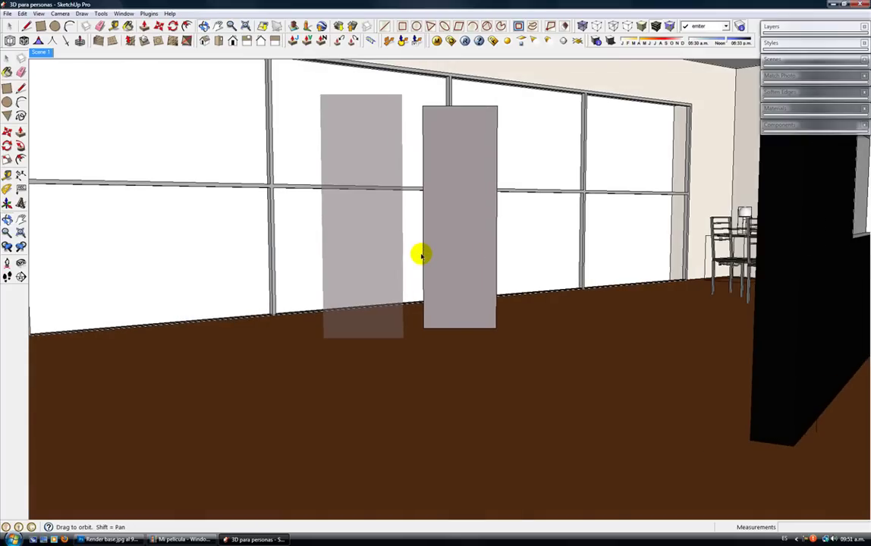
Sample the grey-background woman's material and select vp_casual_v1_210 in the V-Ray Material Editor
key("b")
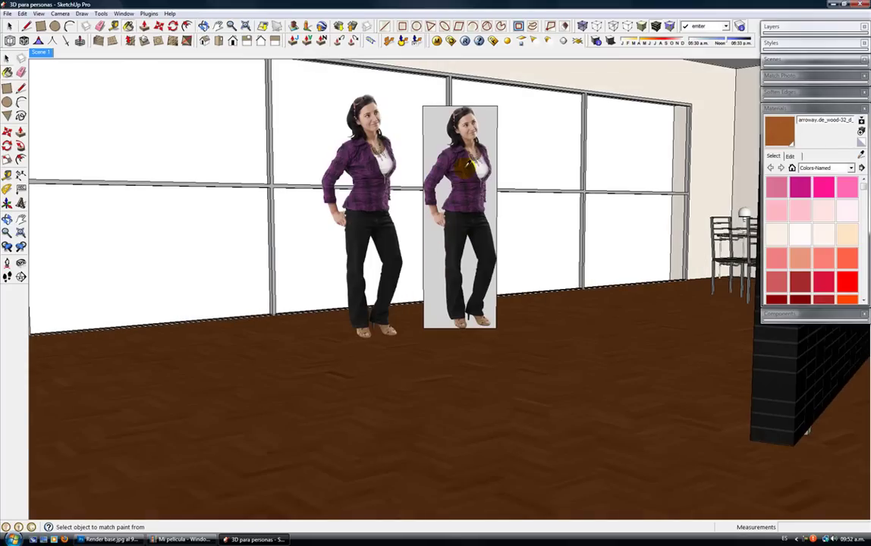
left_click(459, 175)
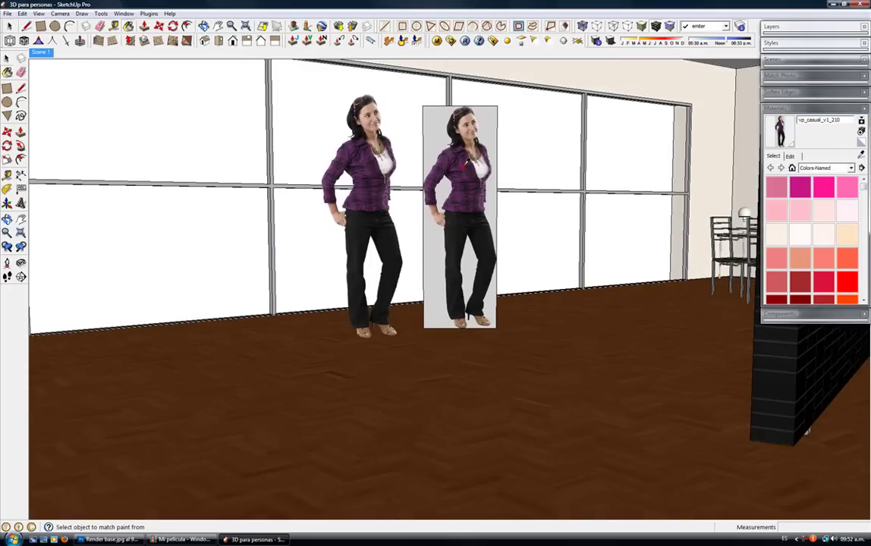
left_click(438, 41)
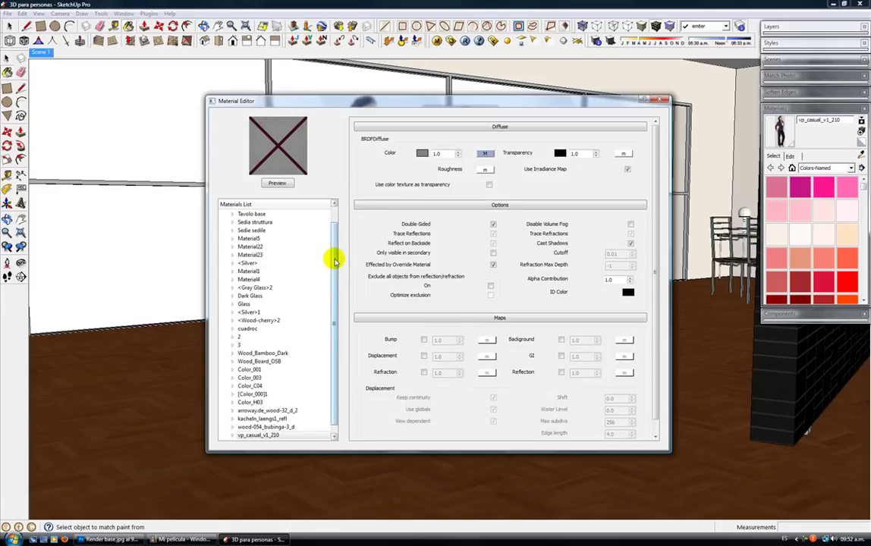
scroll(338, 243, "up", 1)
scroll(338, 236, "down", 1)
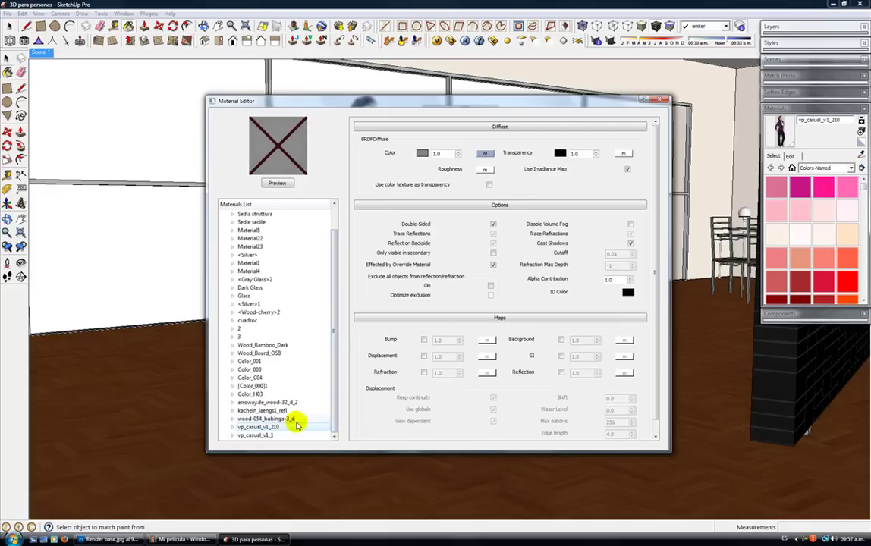
Assign a TexBitmap to the material's diffuse transparency, using the desktop mask image vp_casual_v1_210a.jpg
left_click(626, 154)
left_click(288, 246)
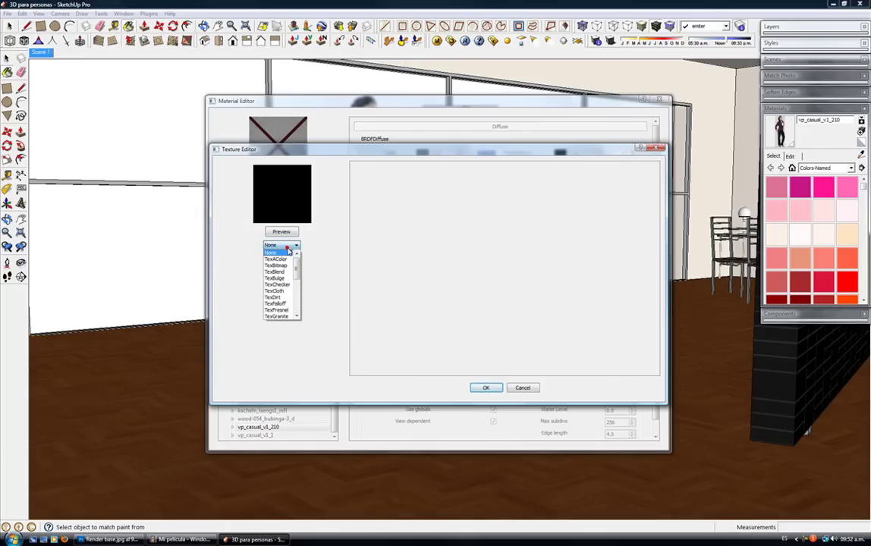
left_click(293, 266)
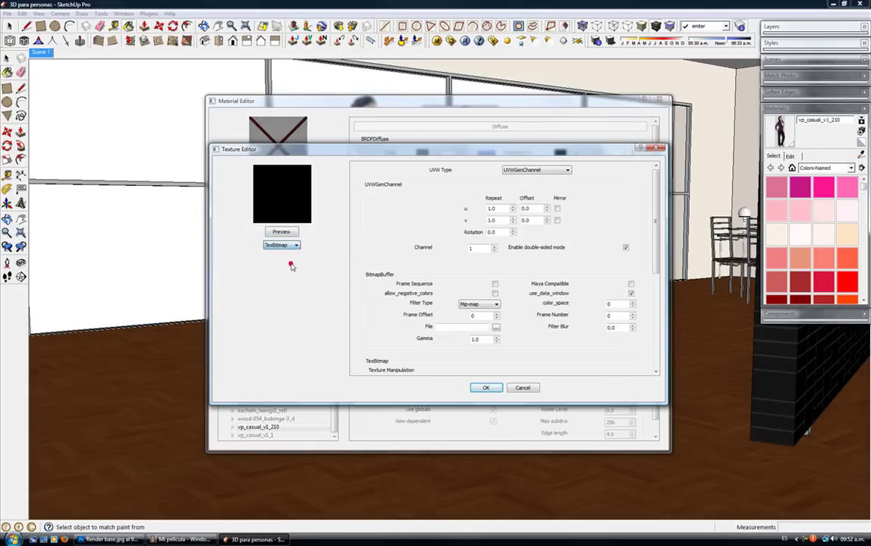
left_click(495, 327)
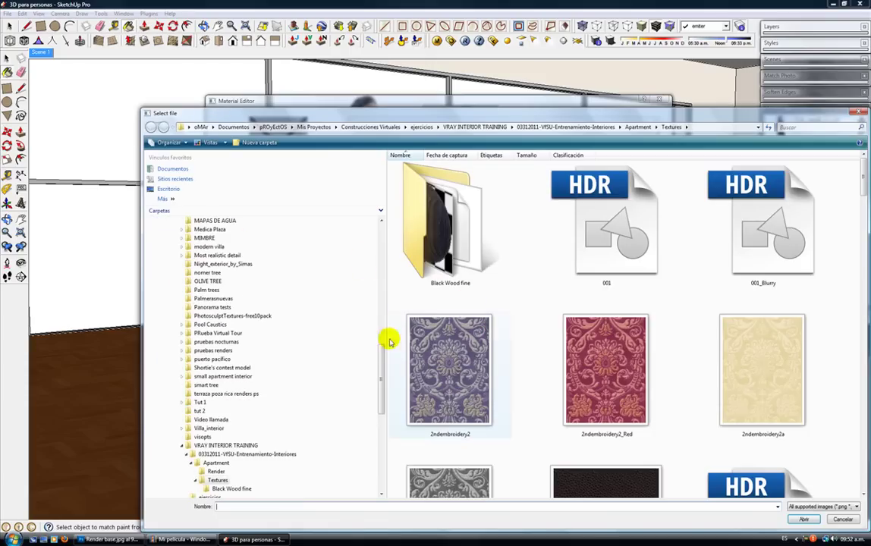
left_click_drag(382, 356, 394, 221)
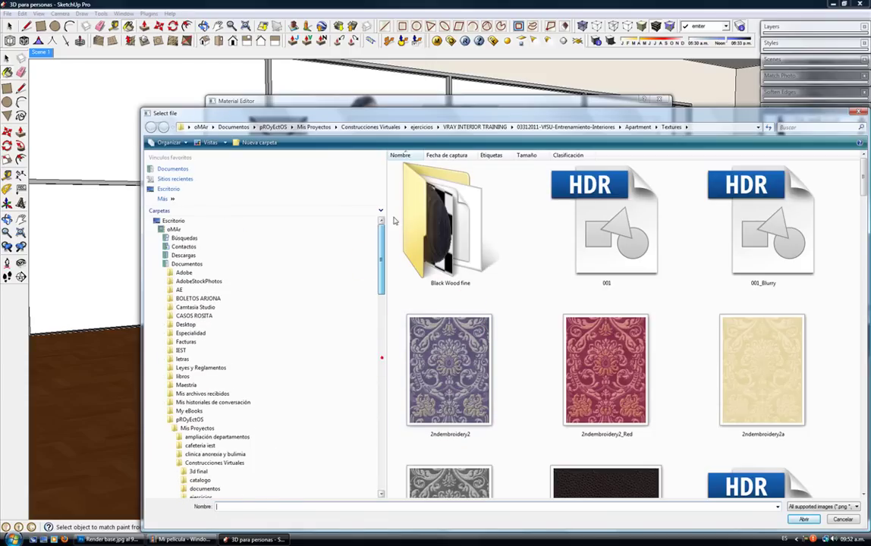
left_click(173, 221)
left_click(601, 258)
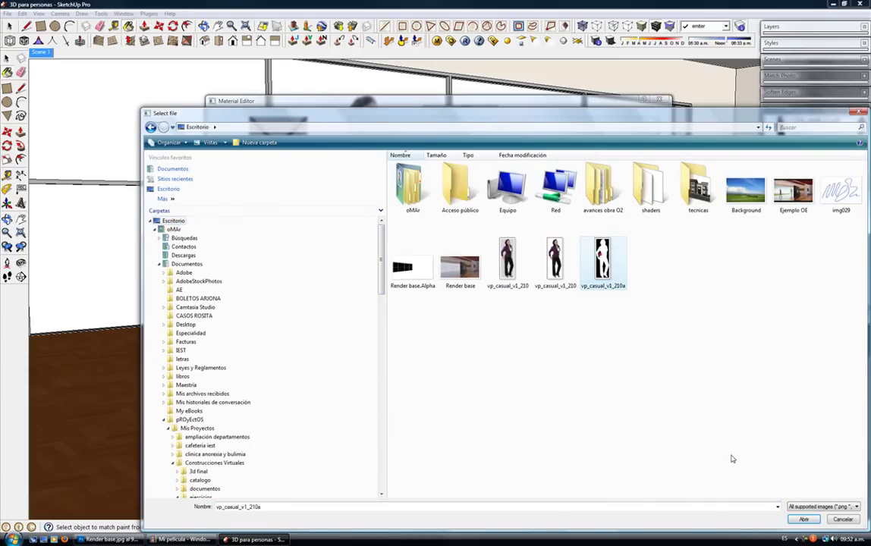
left_click(804, 520)
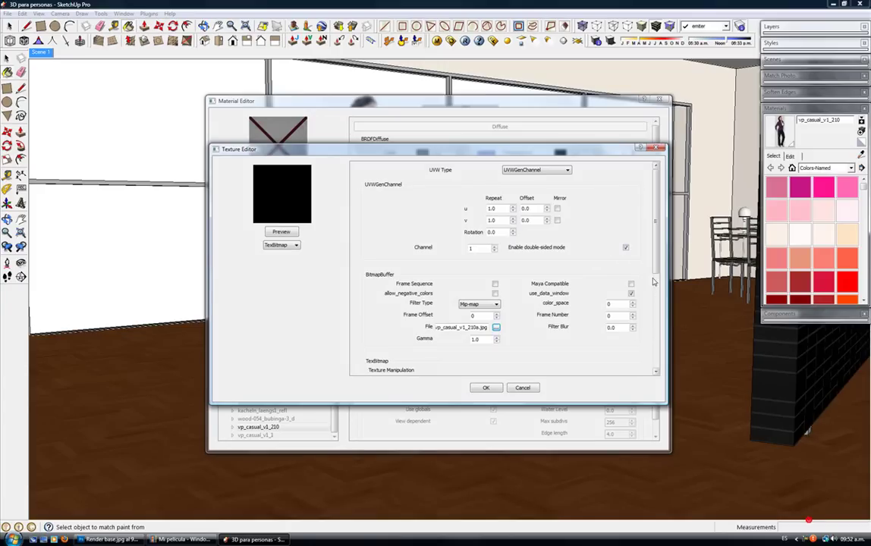
Turn on Invert for the transparency bitmap, accept the texture and preview the material
left_click_drag(654, 252, 657, 290)
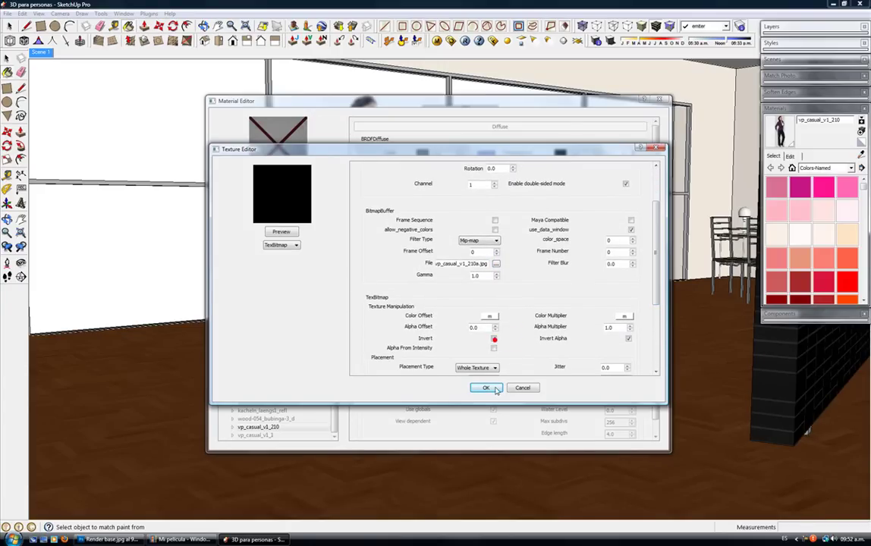
left_click(486, 388)
left_click(278, 184)
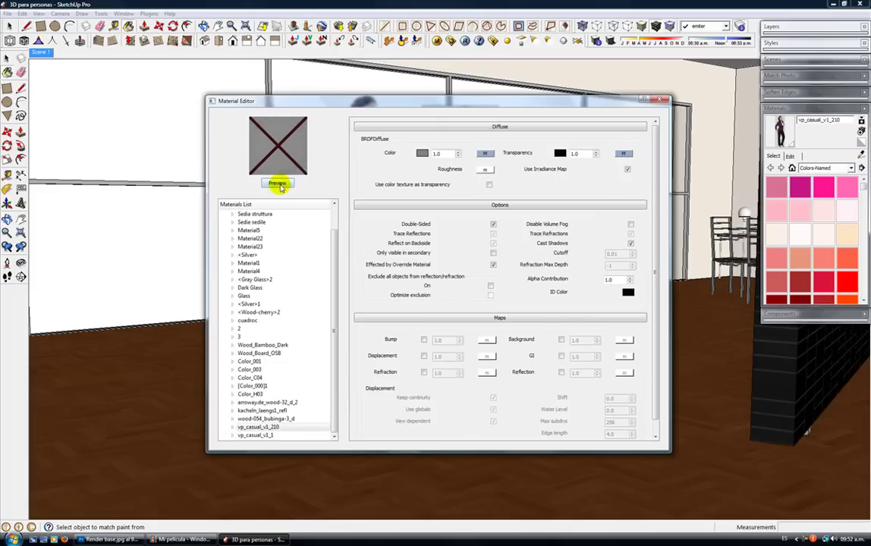
left_click(278, 184)
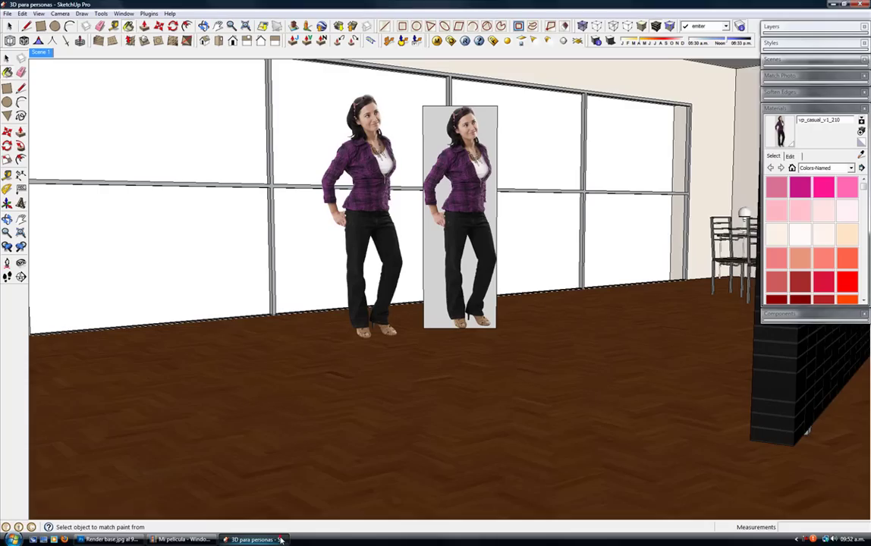
middle_click_drag(552, 363, 604, 341)
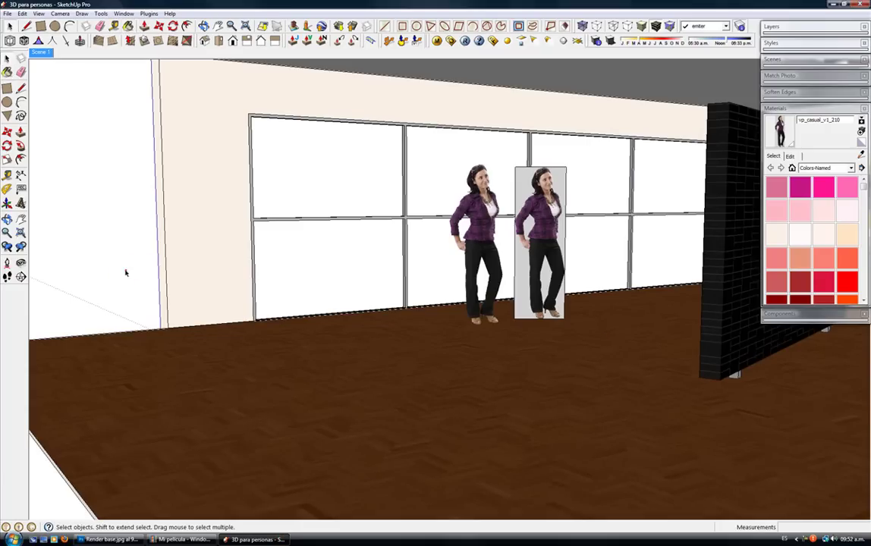
middle_click_drag(126, 271, 349, 277, "shift")
left_click(183, 540)
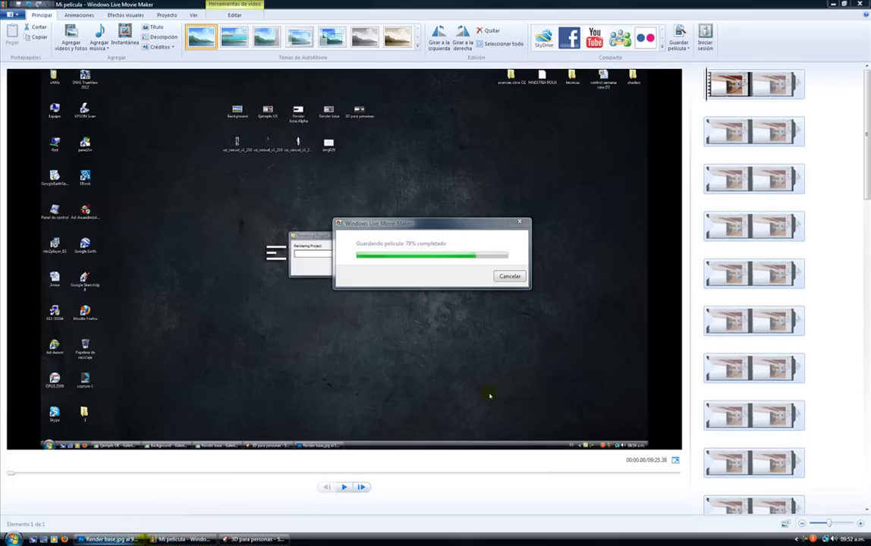
Open the scanned drawing img029 from the desktop in Photoshop
left_click(110, 540)
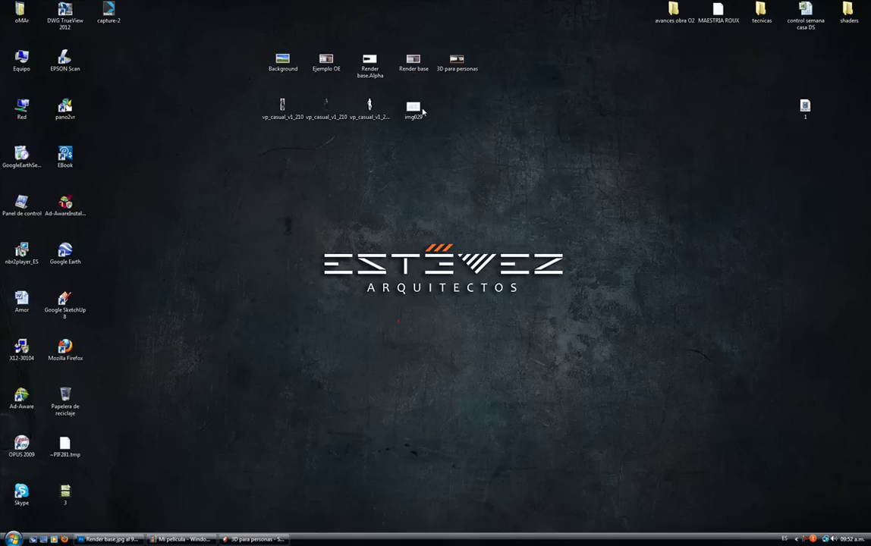
right_click(414, 109)
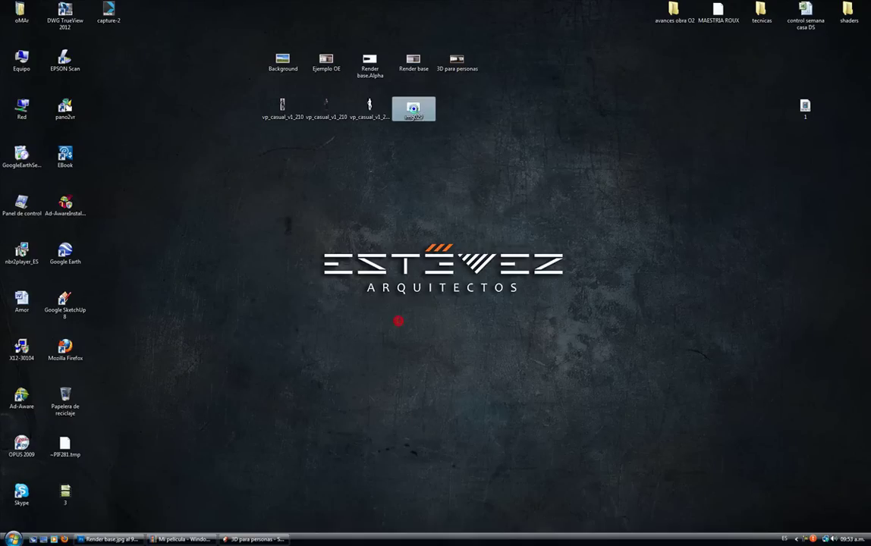
left_click(417, 113)
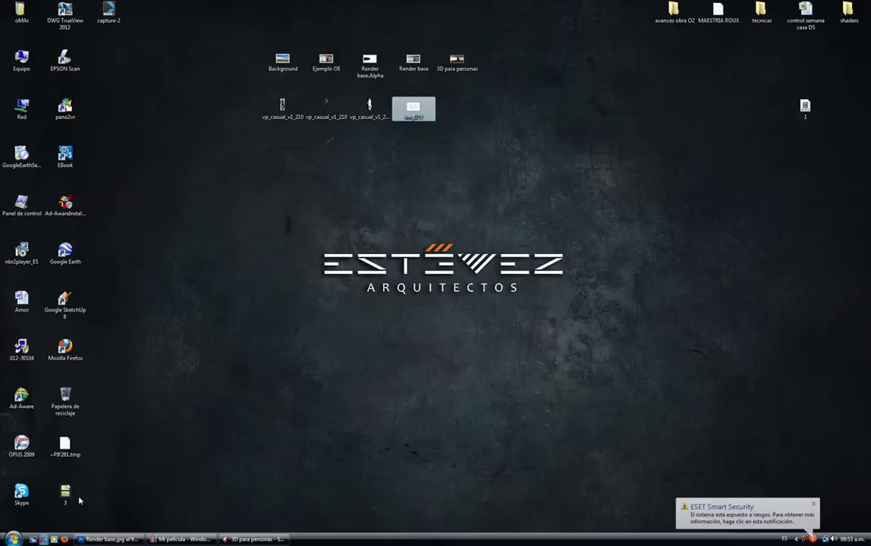
right_click(418, 108)
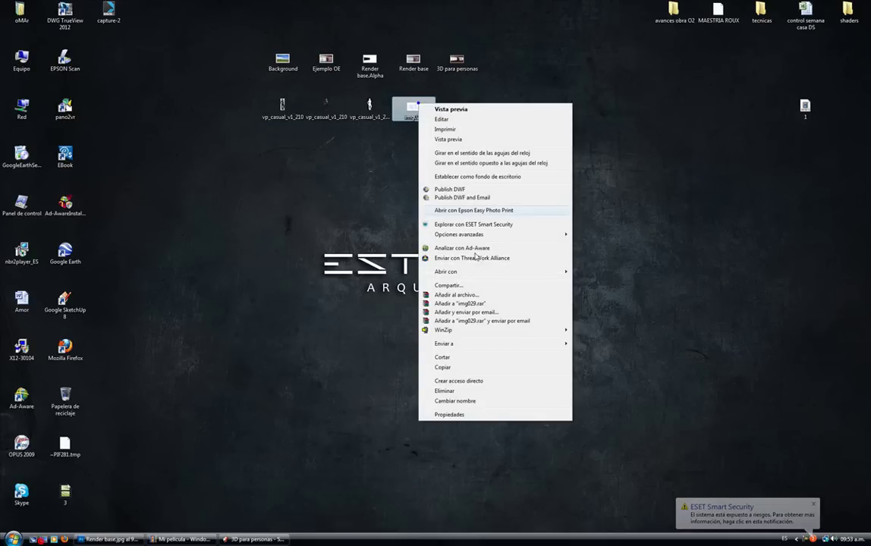
mouse_move(535, 276)
left_click(590, 273)
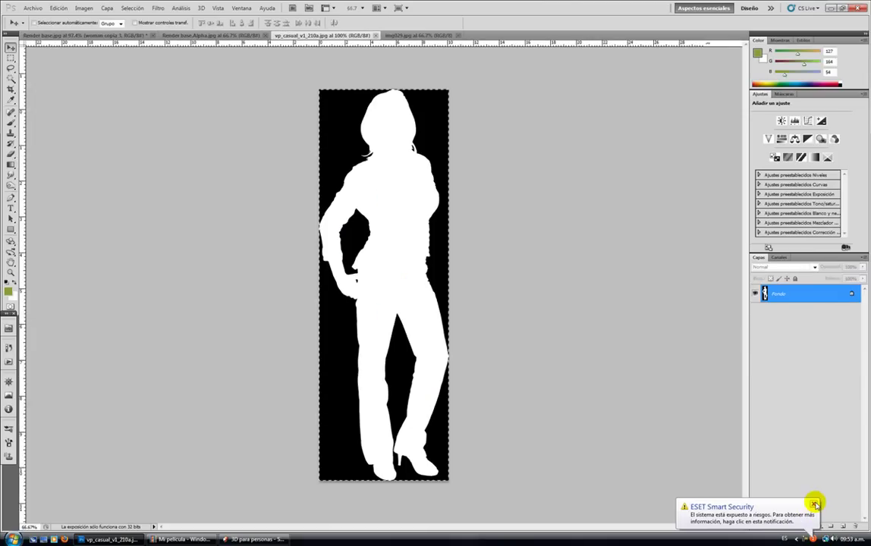
Dismiss the security notification and close the vp_casual_v1_210a.jpg and Render base.Alpha.jpg documents
left_click(814, 504)
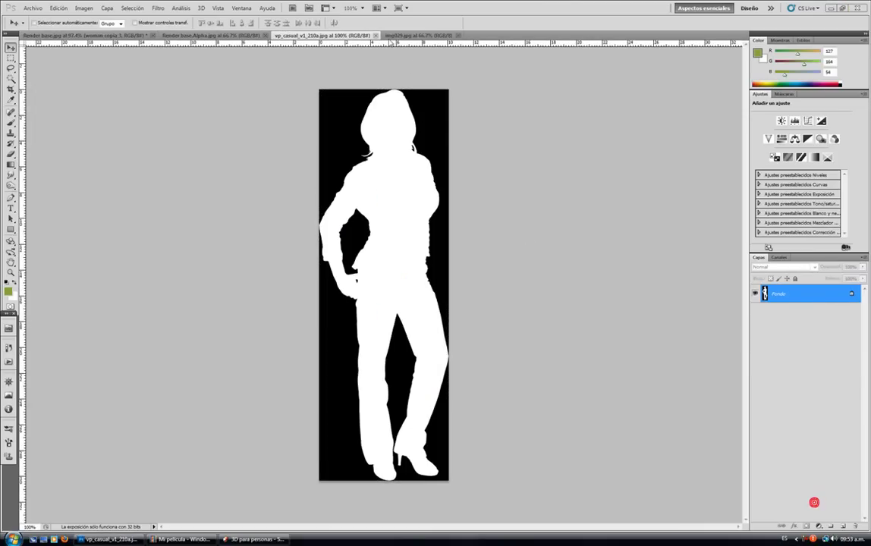
left_click(375, 36)
left_click(248, 35)
left_click(262, 36)
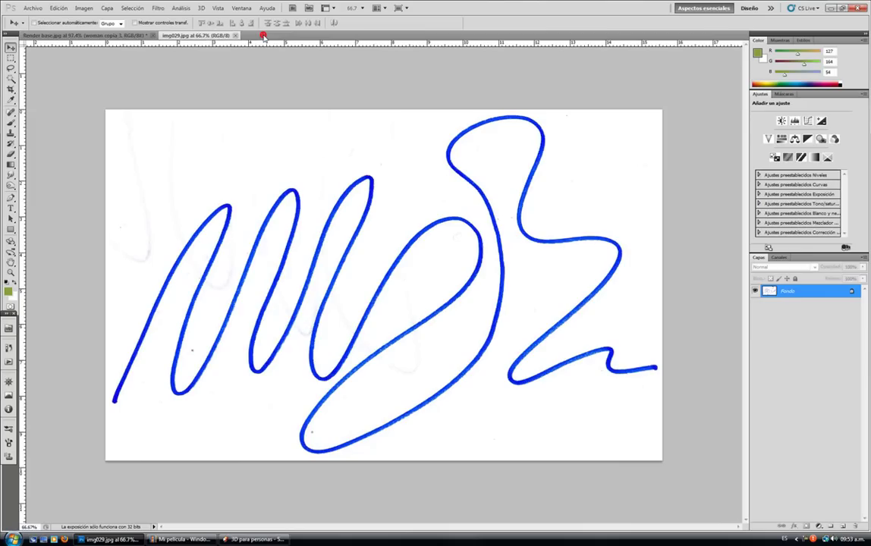
Convert the background of img029.jpg into a regular layer, then select and copy the whole image
double_click(810, 293)
left_click(530, 173)
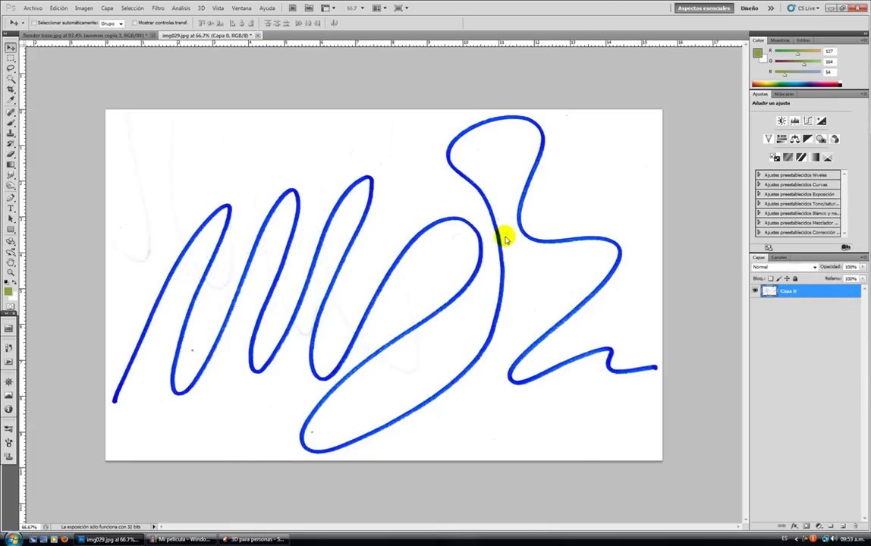
key("ctrl+a")
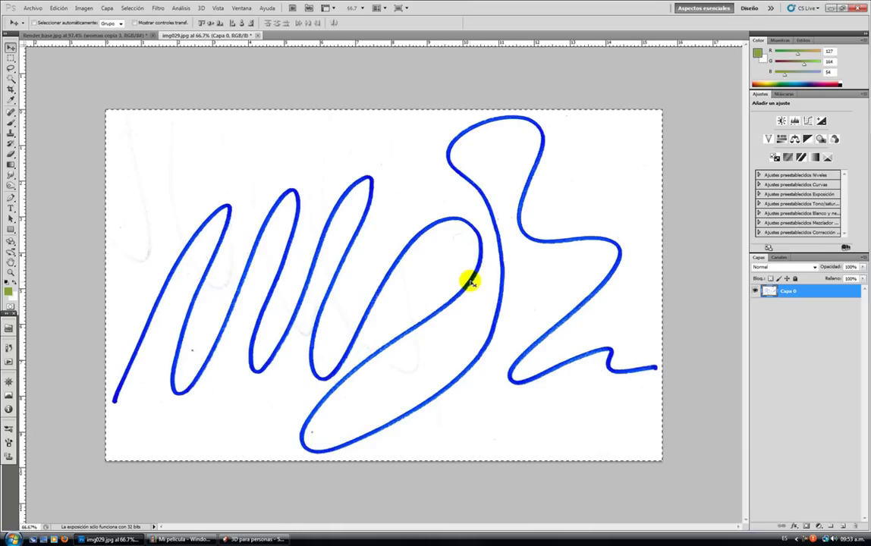
Create a new alpha channel and paste the copied drawing into it
left_click(778, 257)
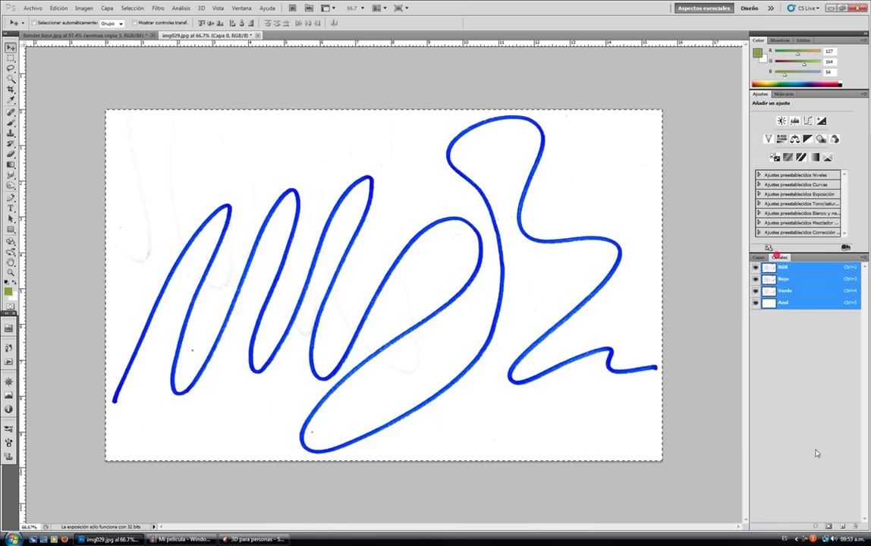
left_click(841, 525)
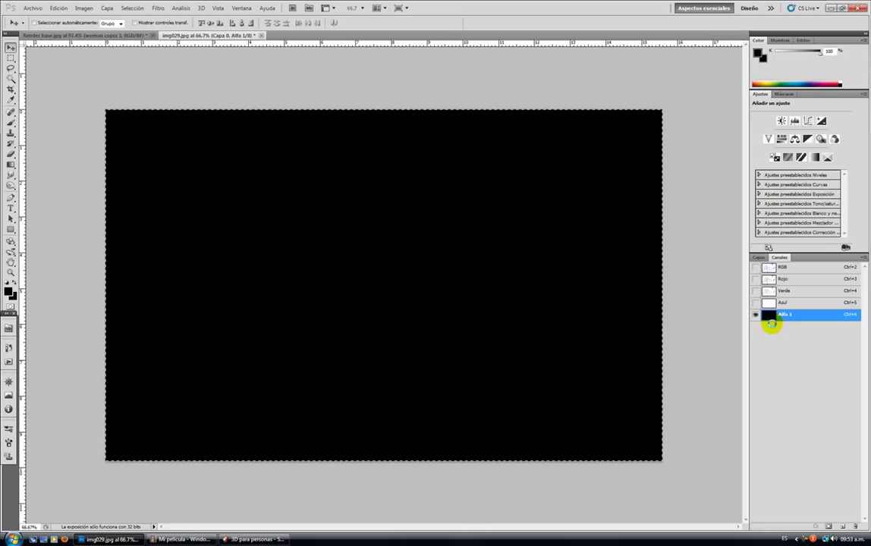
key("ctrl+v")
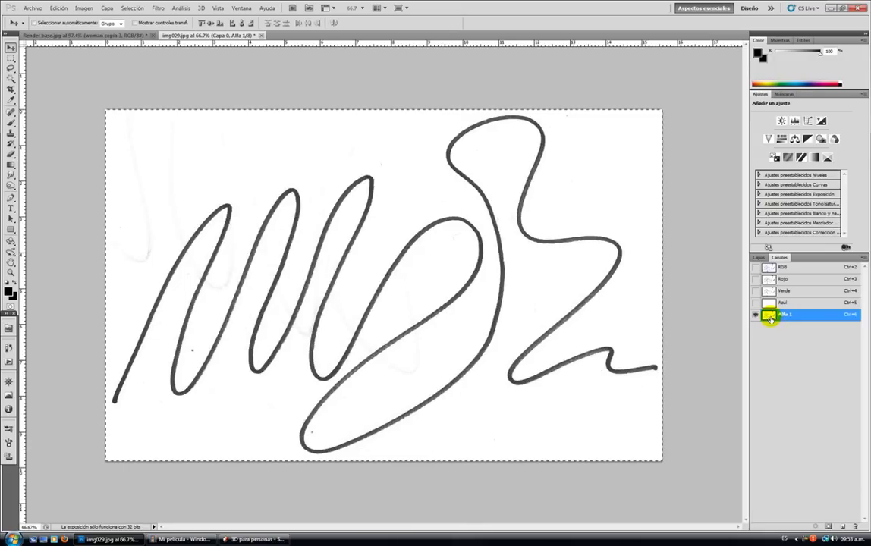
Darken the strokes in the alpha channel with Levels, setting the black input level to 165
left_click(86, 10)
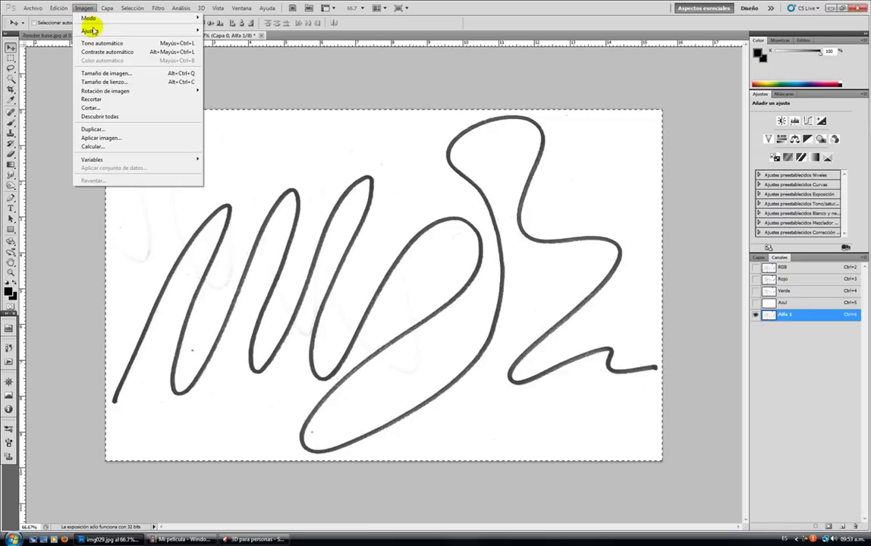
mouse_move(92, 30)
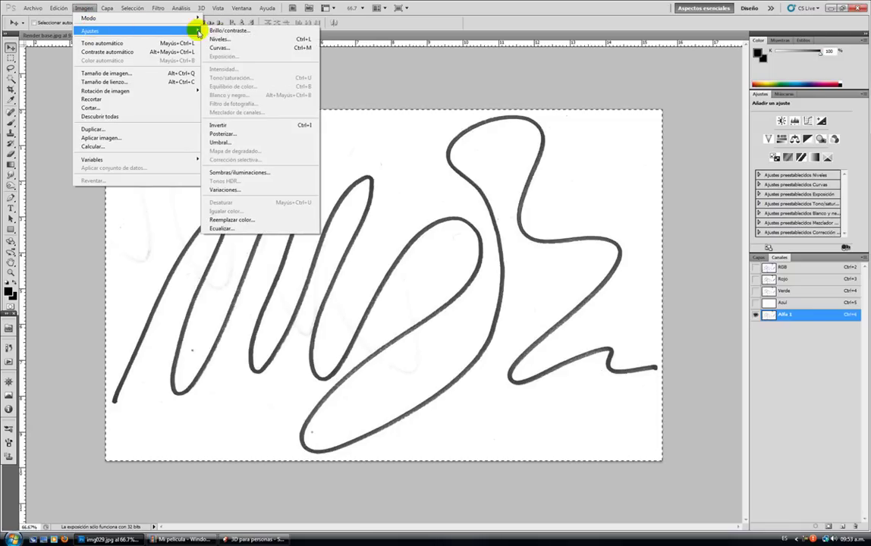
left_click(228, 38)
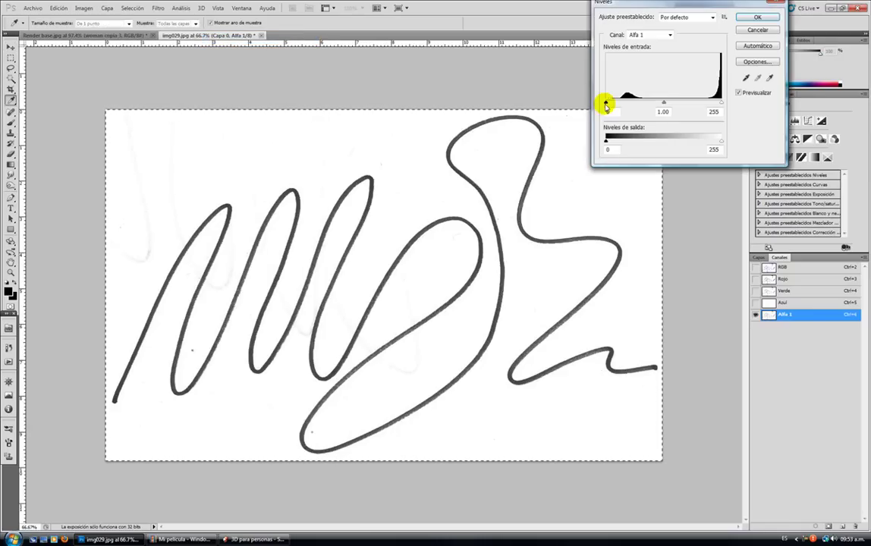
left_click_drag(610, 108, 679, 106)
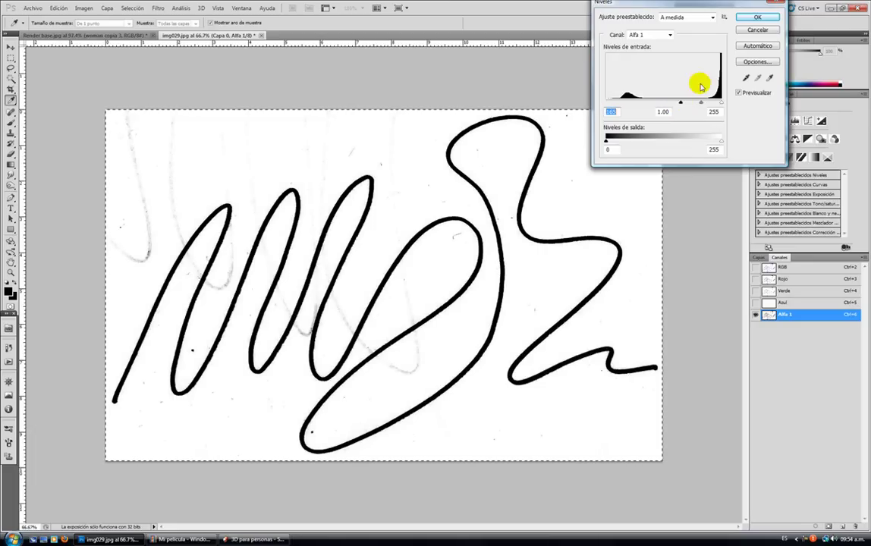
left_click(754, 17)
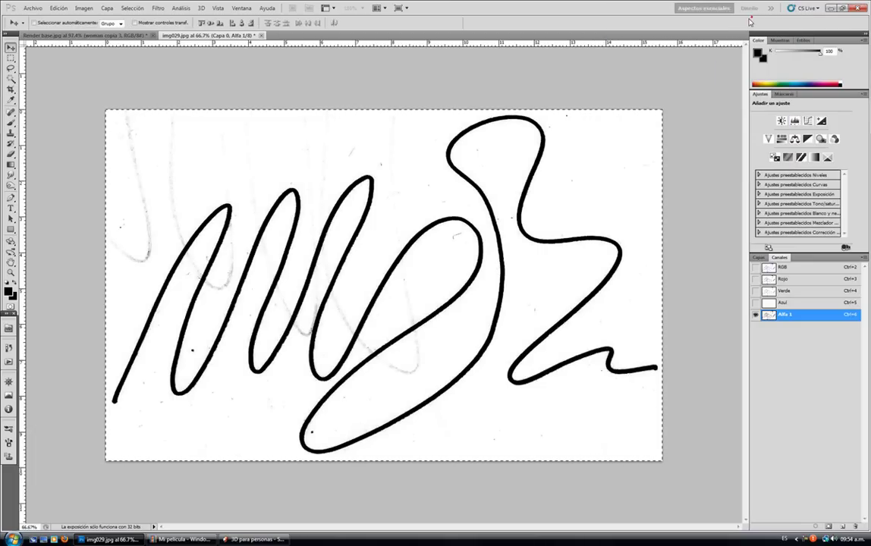
Invert the alpha channel so the drawn line is white on black
left_click(85, 8)
mouse_move(107, 31)
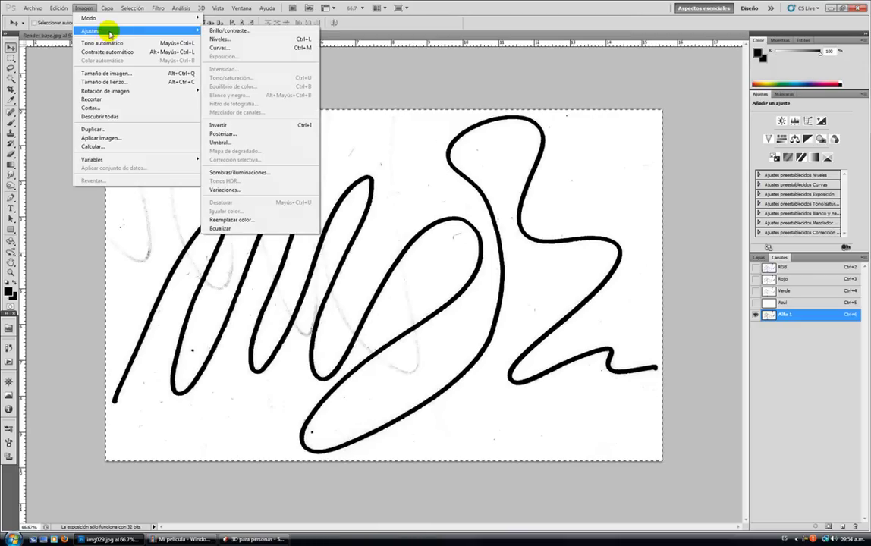
left_click(224, 125)
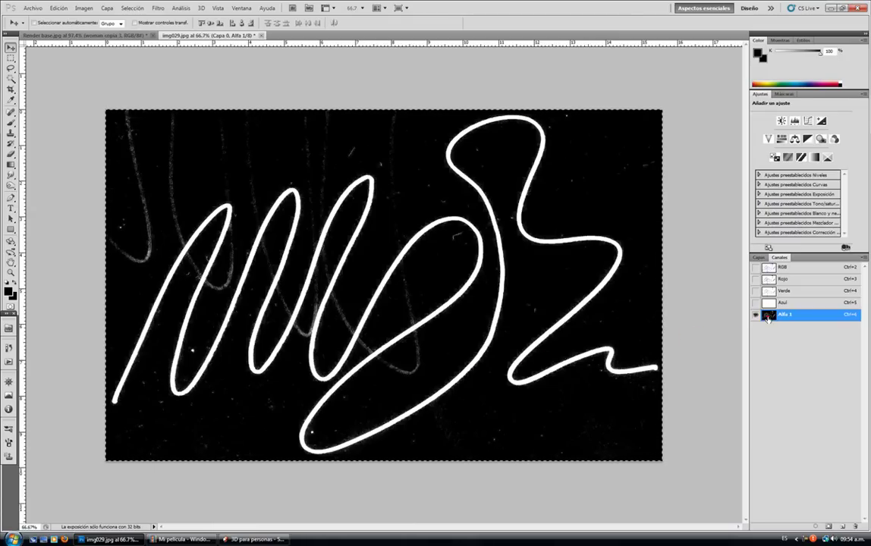
Choose the Brush tool and set the foreground colour to black (000000) for painting on the alpha channel
left_click(9, 124)
right_click(172, 154)
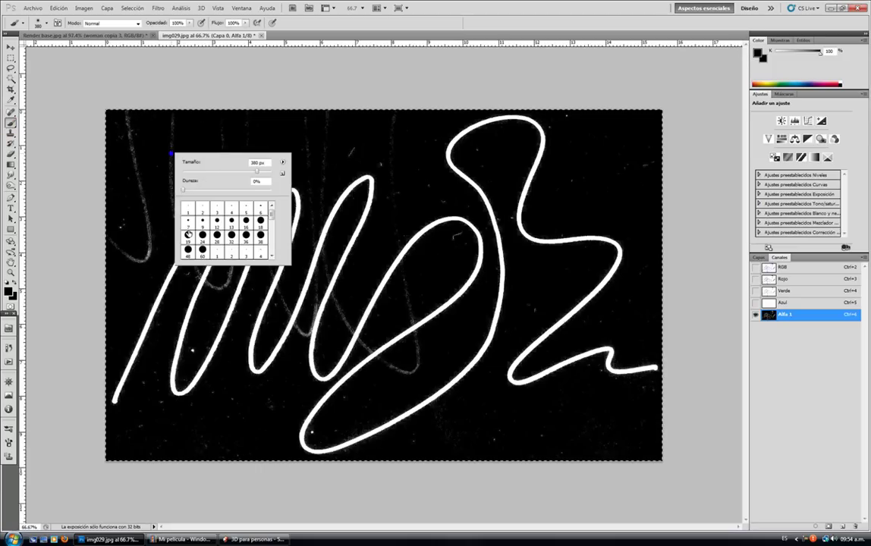
left_click(9, 289)
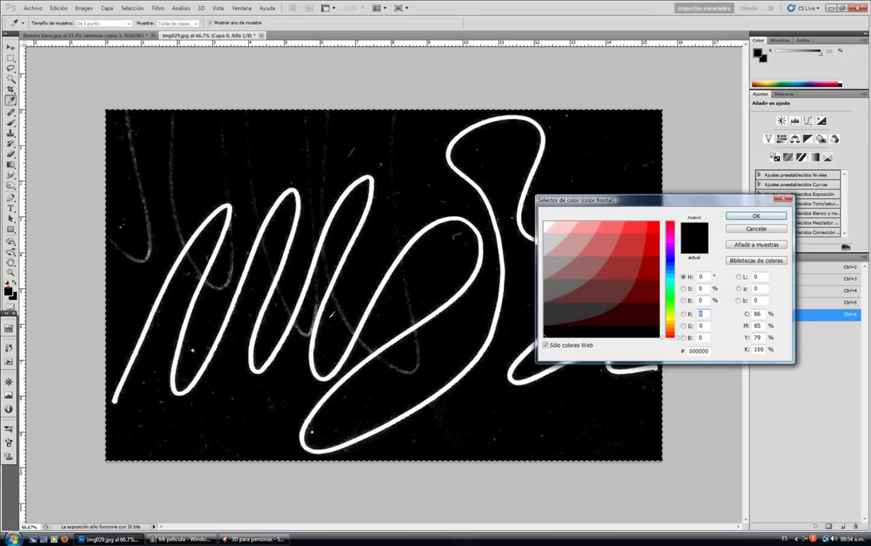
left_click(755, 216)
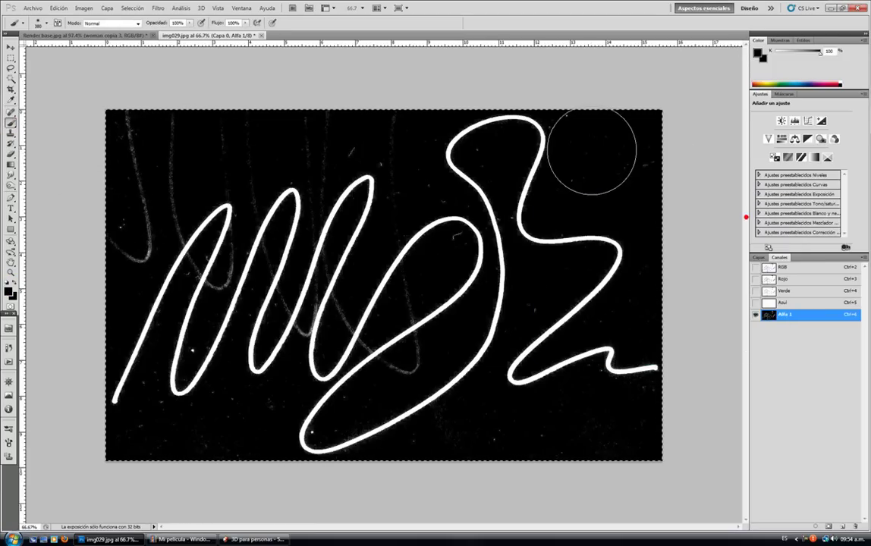
Undo a soft test stroke, then paint the background specks around the drawn line black with a 154 px brush at 100% hardness
left_click_drag(612, 147, 590, 146)
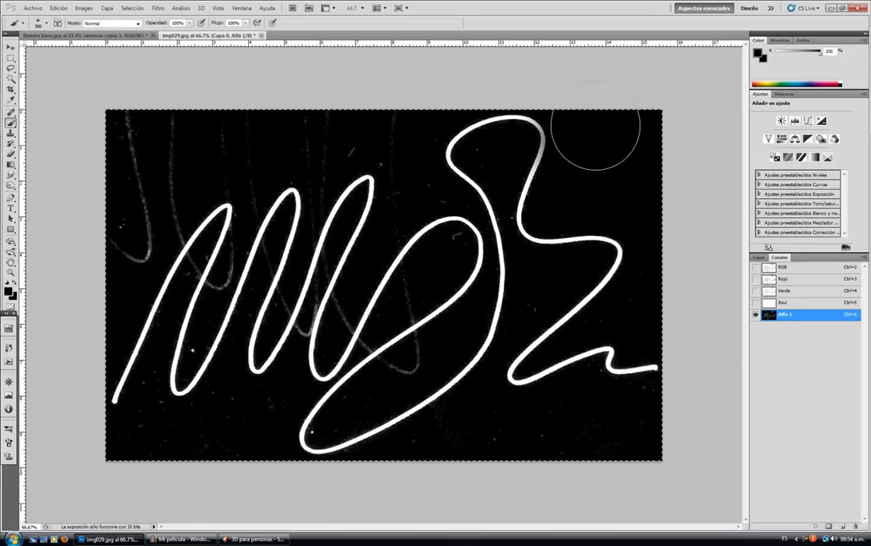
key("ctrl+z")
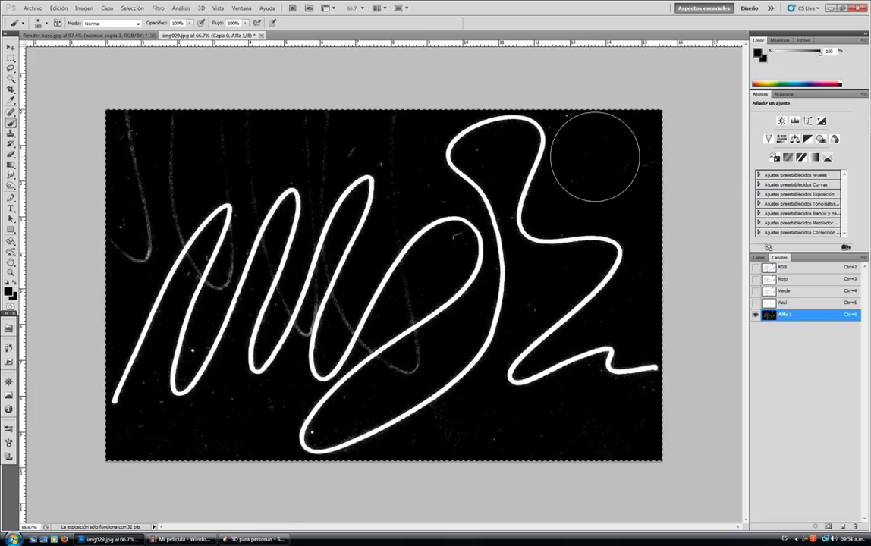
right_click(593, 158)
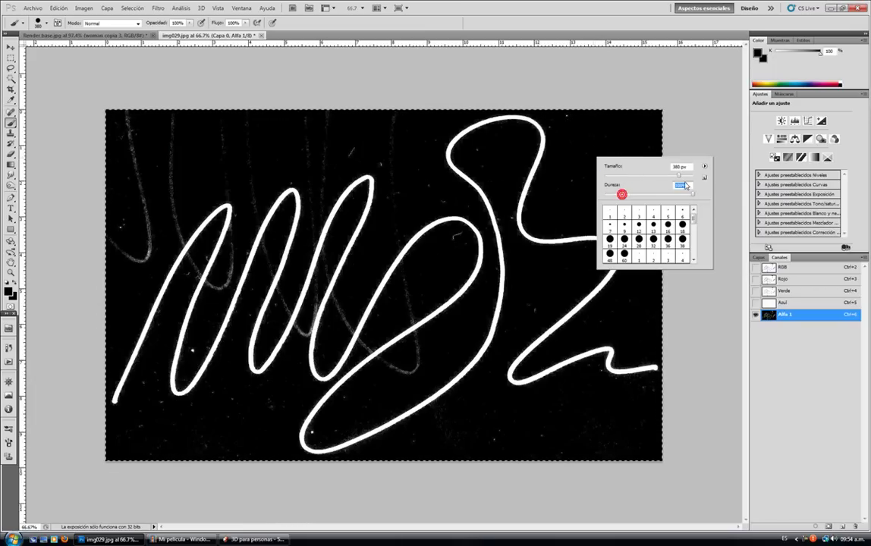
left_click(581, 127)
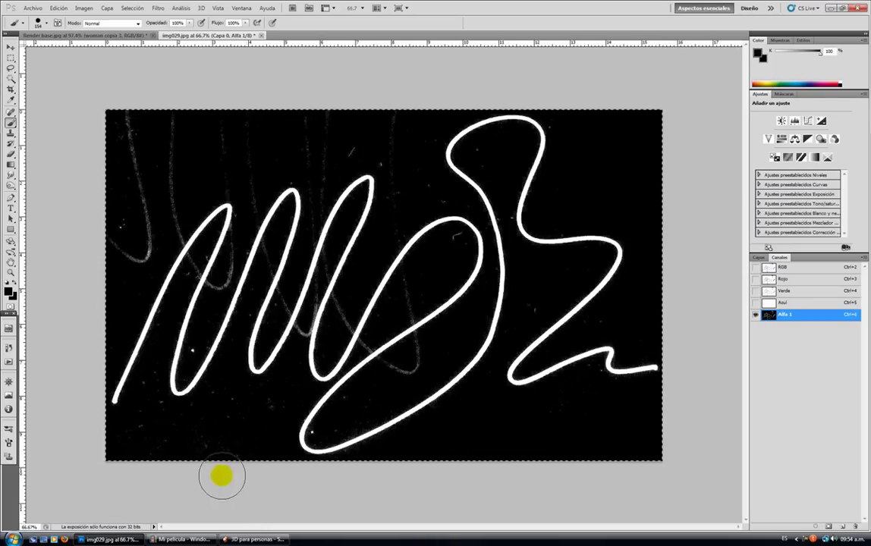
left_click(275, 399)
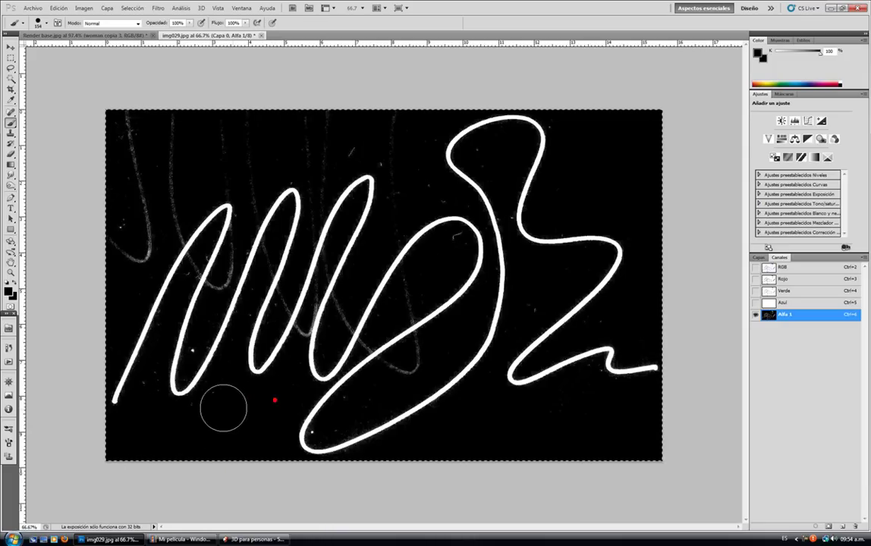
With a smaller hard brush, paint black over the faint ghost strokes at the drawing's left side in the alpha channel
right_click(155, 409)
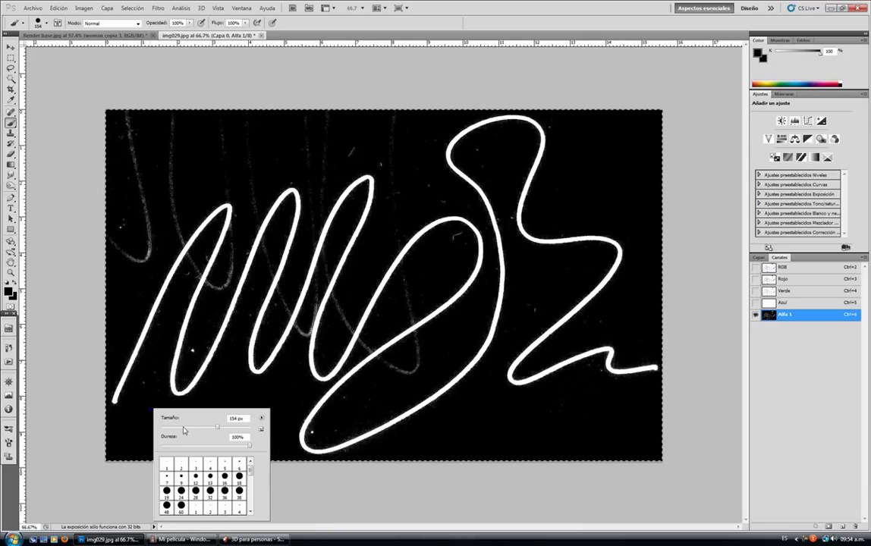
left_click(153, 379)
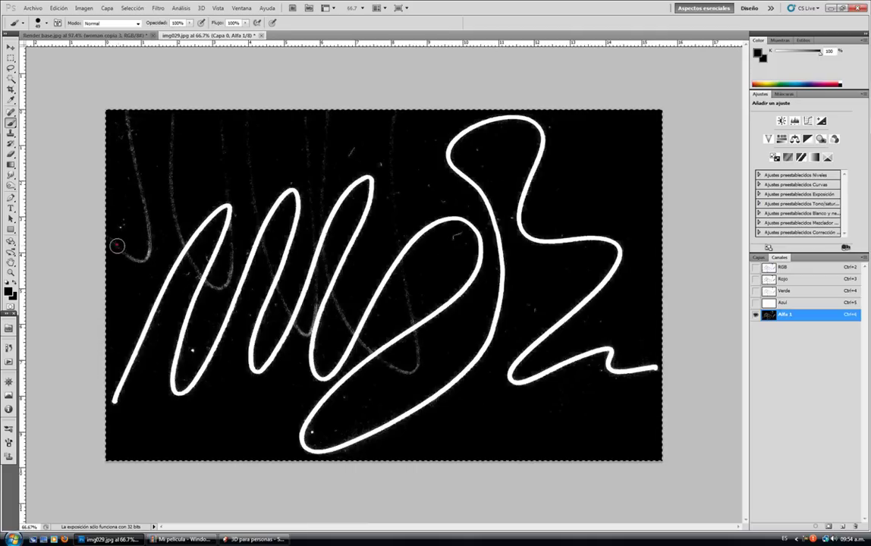
left_click_drag(142, 208, 128, 123)
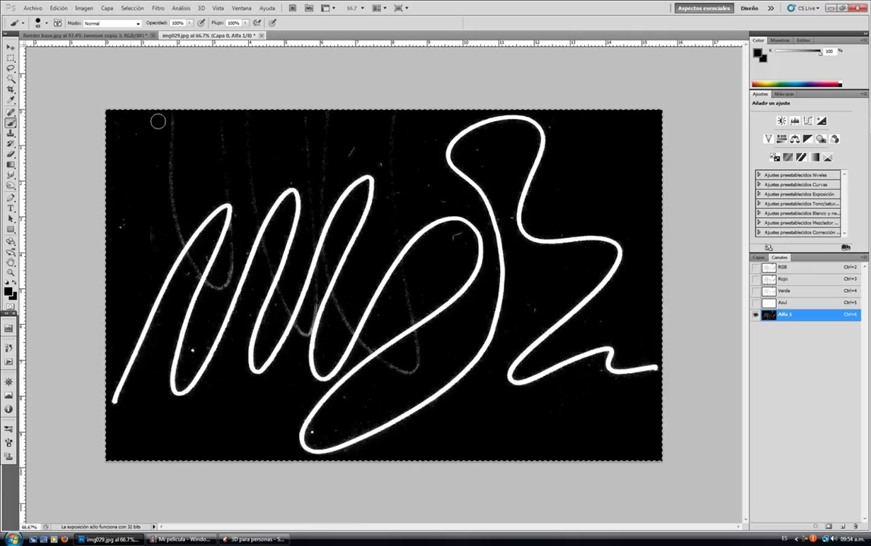
left_click_drag(167, 184, 175, 224)
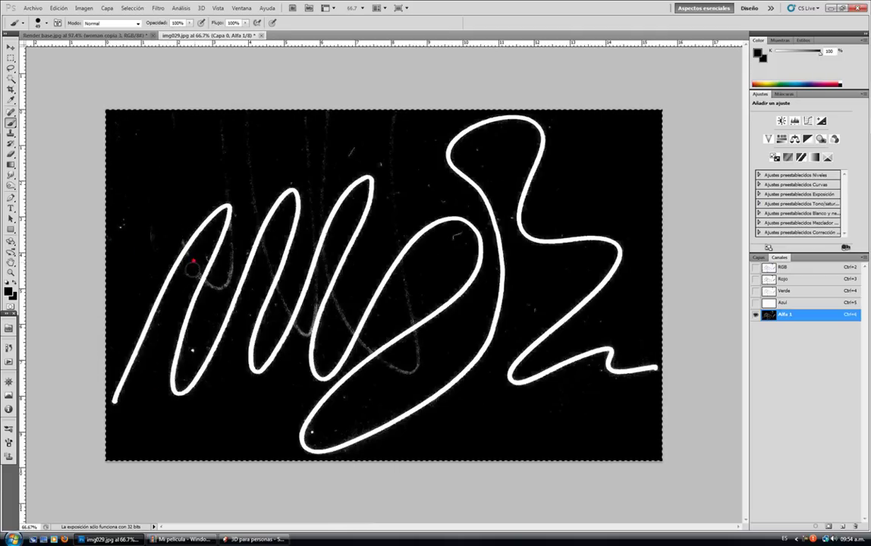
mouse_move(230, 253)
left_mouse_down()
mouse_move(209, 290)
mouse_move(238, 221)
left_mouse_up()
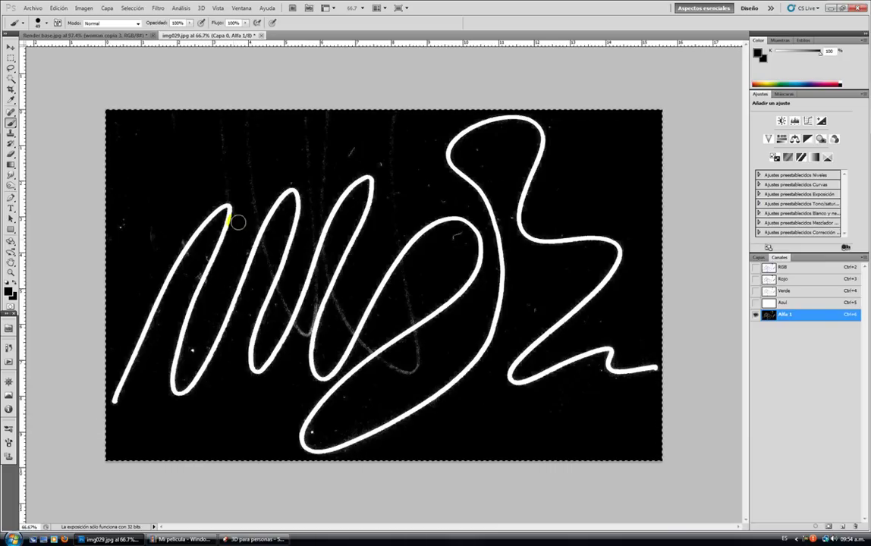
left_click(484, 258)
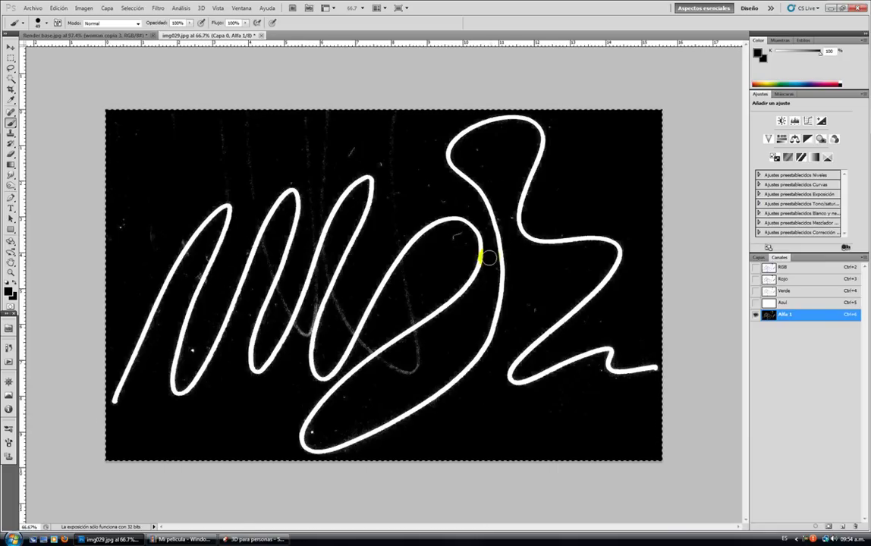
Replace the whole-canvas selection with one loaded from the Alfa 1 channel and show the RGB composite
left_click(783, 317)
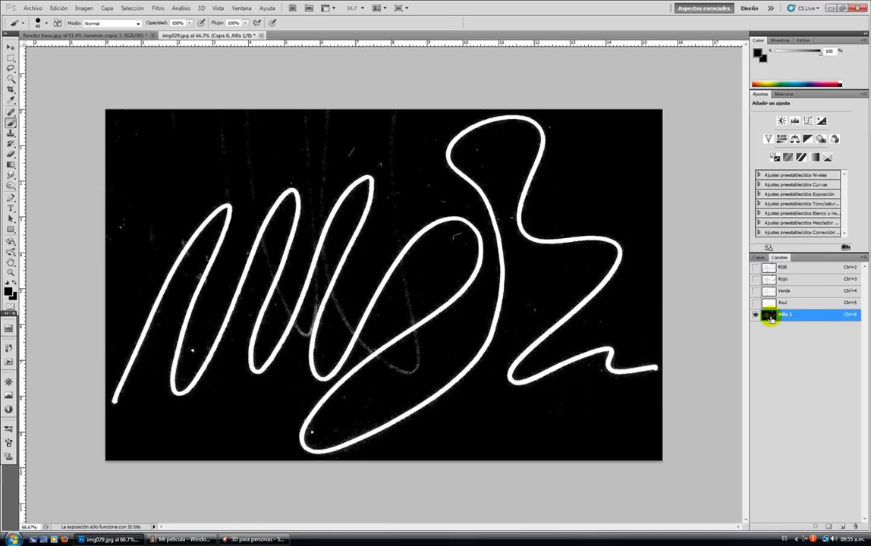
left_click(770, 317, "ctrl")
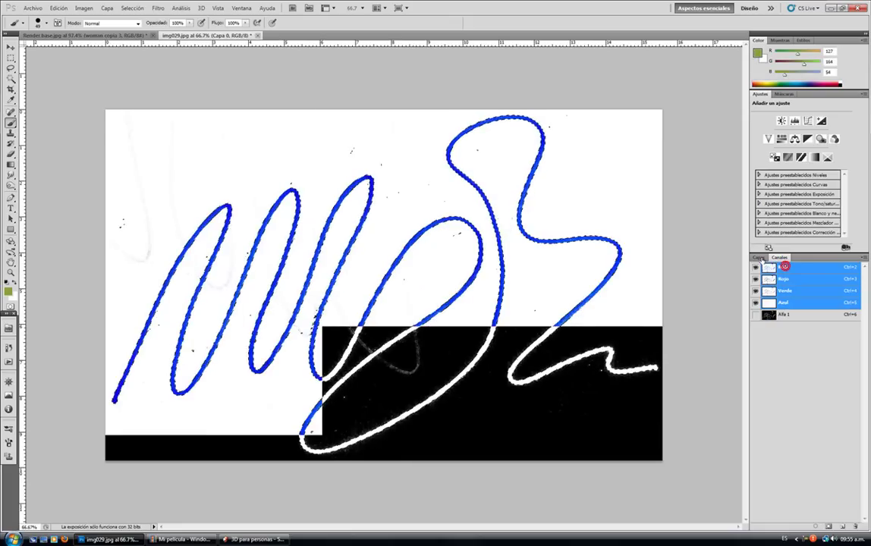
Create a new empty layer above Capa 0 and hide Capa 0
left_click(761, 258)
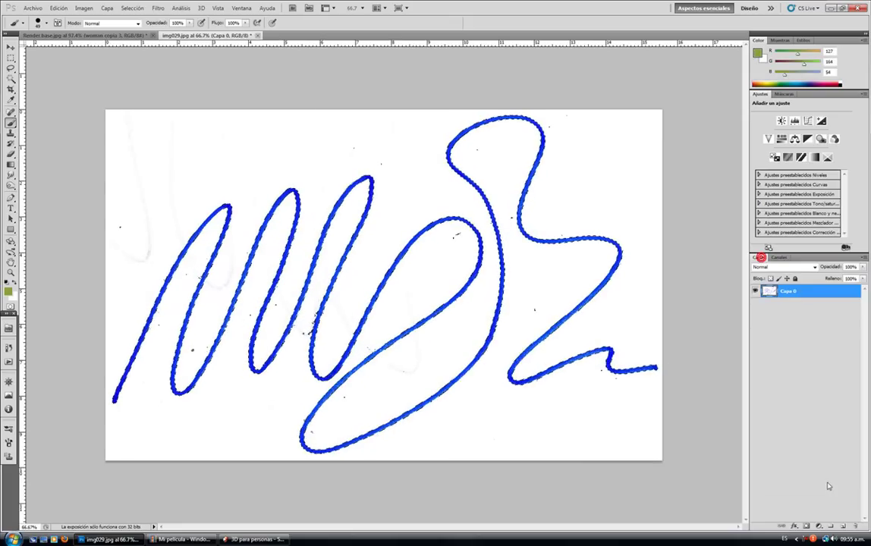
left_click(841, 525)
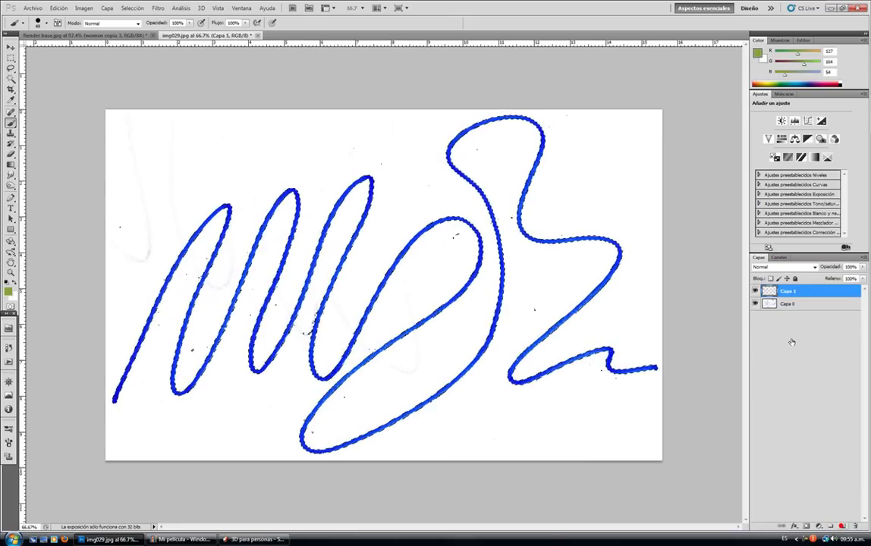
left_click(755, 304)
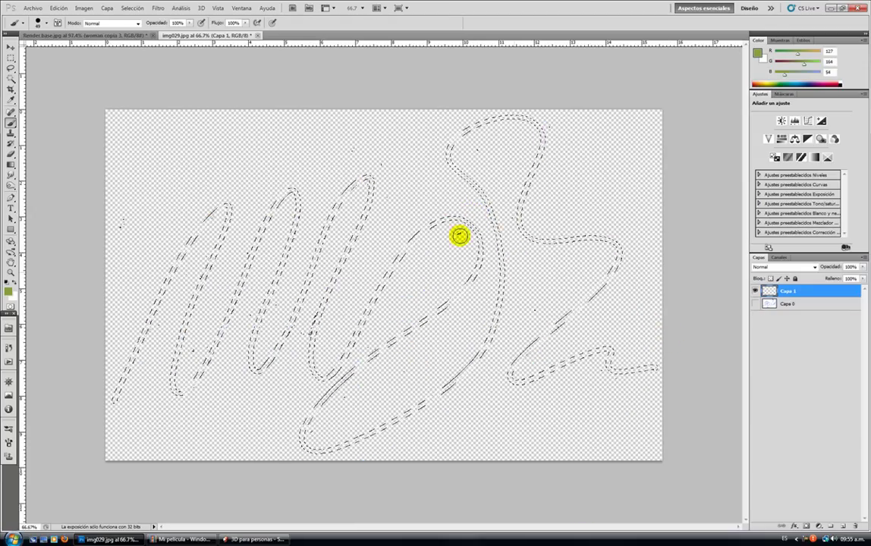
Fill the line selection on Capa 1 with black (000000) in Normal mode at 100% opacity
left_click(60, 9)
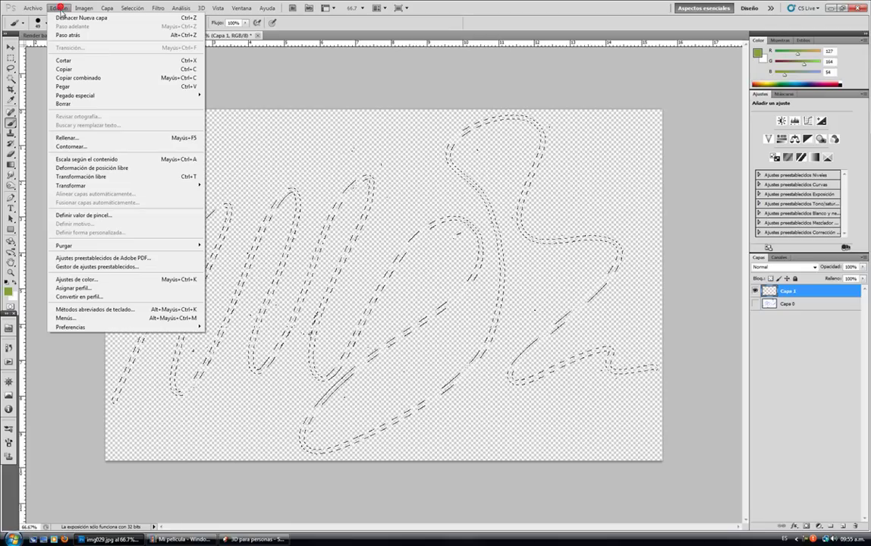
left_click(91, 138)
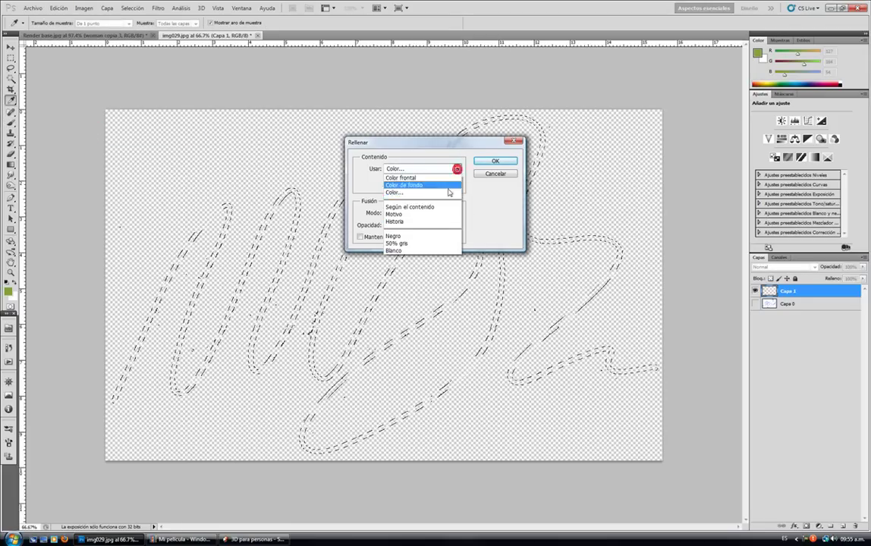
left_click(448, 192)
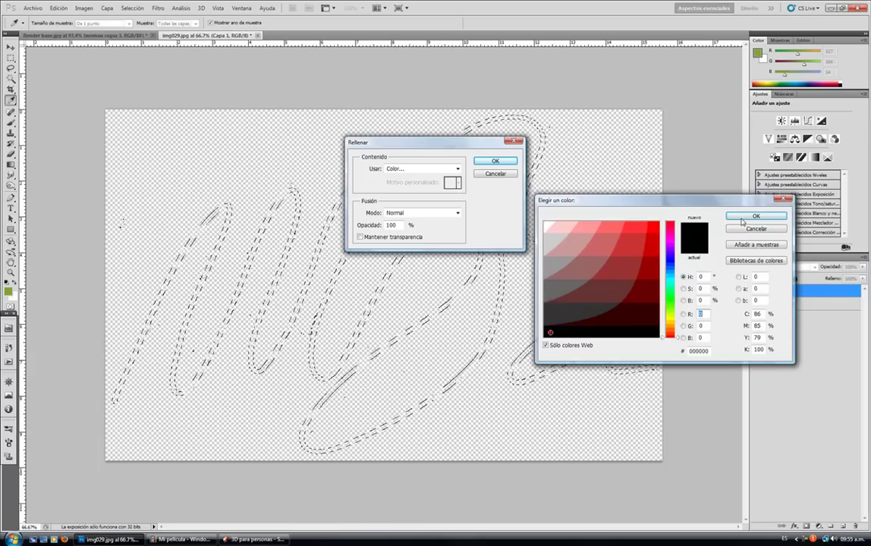
left_click(744, 219)
left_click(496, 162)
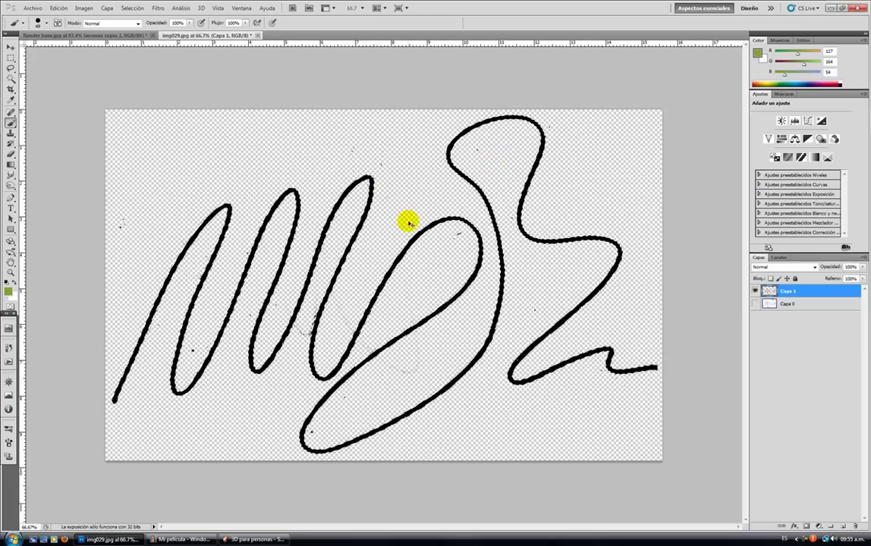
Clear the selection, add a layer mask to Capa 1, and paint out the two stray dots inside the line's loops with black
left_click_drag(315, 430, 393, 317, "ctrl")
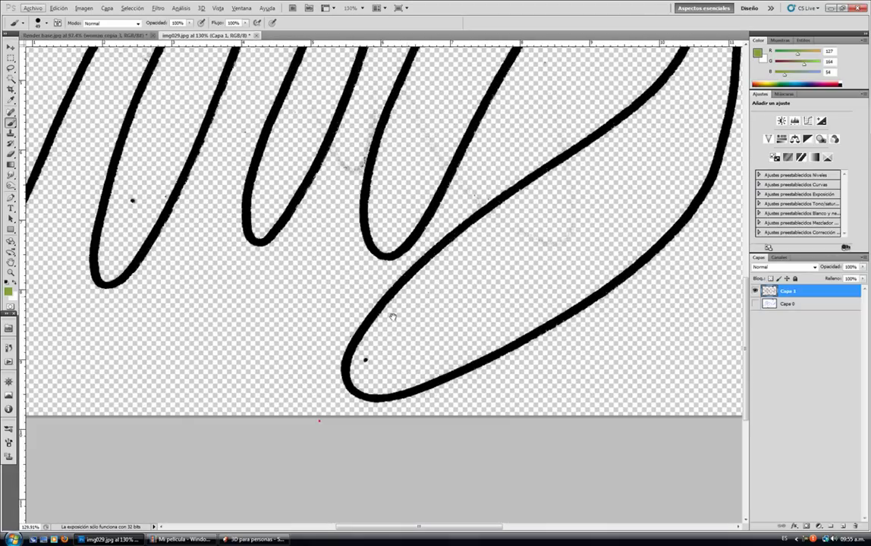
left_click_drag(342, 276, 449, 395)
left_click(275, 212)
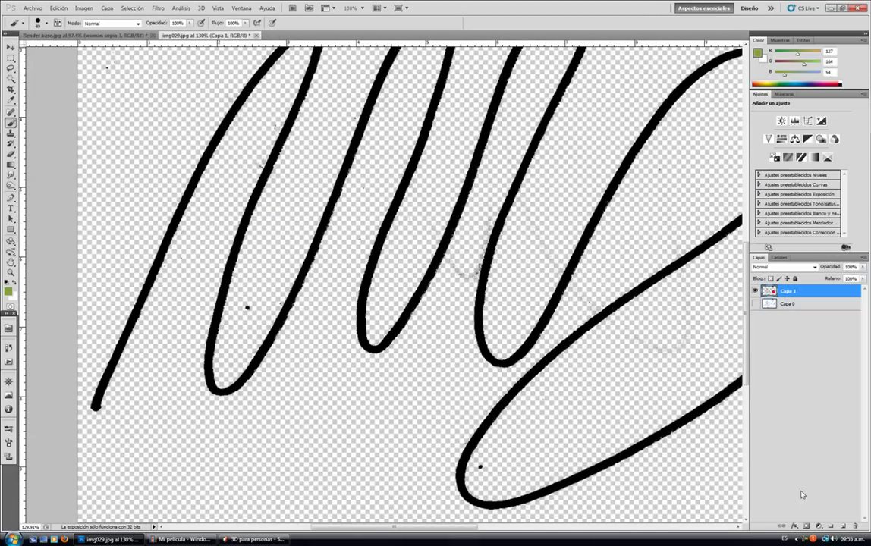
left_click(806, 526)
mouse_move(175, 270)
left_mouse_down()
mouse_move(222, 305)
mouse_move(249, 307)
left_mouse_up()
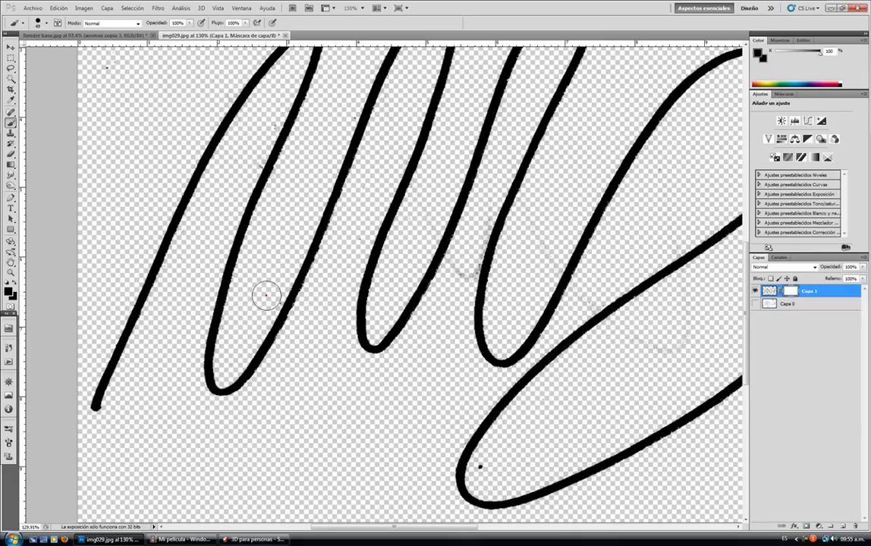
left_click(487, 468)
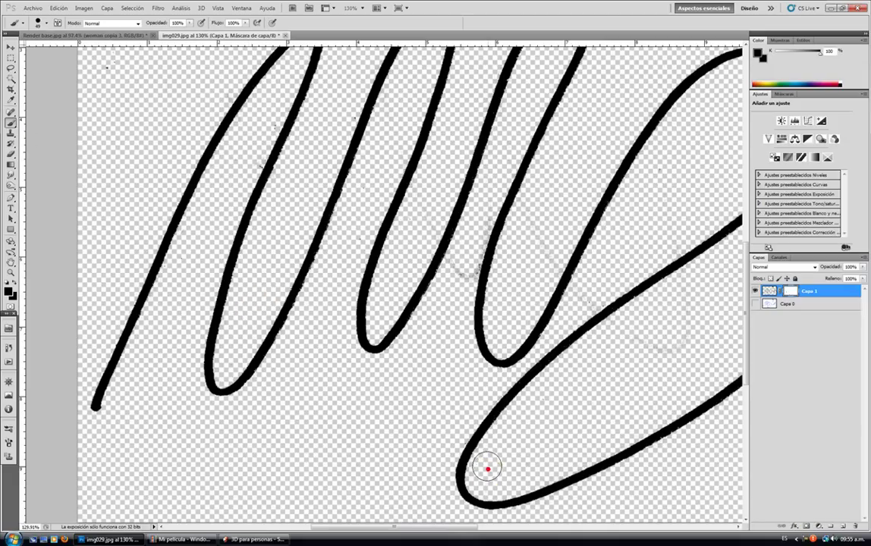
key("ctrl+minus")
key("ctrl+minus")
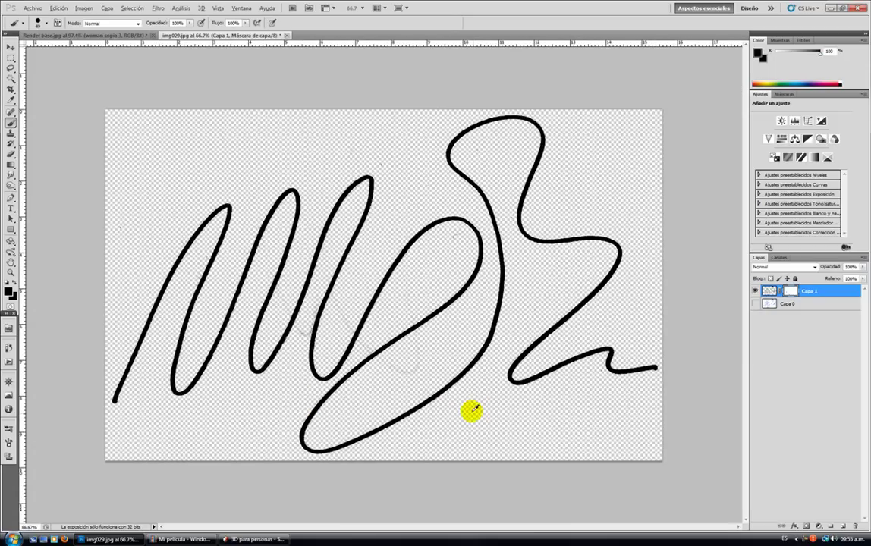
left_click_drag(471, 410, 224, 233, "ctrl")
Float the img029.jpg window over Render base.jpg and copy the masked line layer into the render with the Move tool
left_click(10, 44)
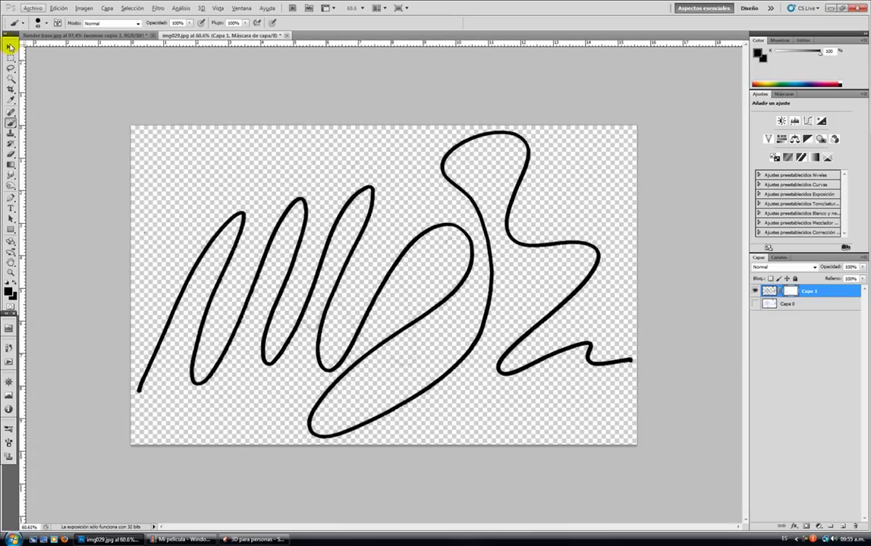
left_click(57, 36)
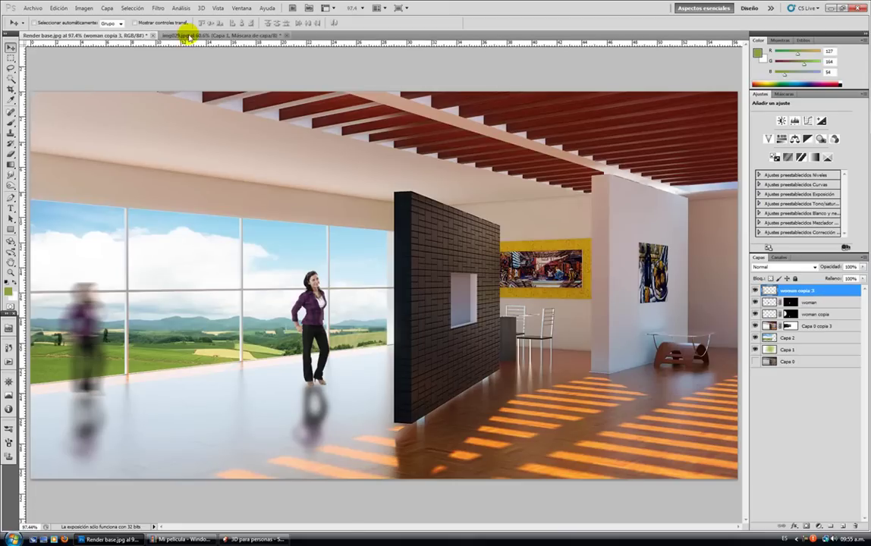
left_click_drag(216, 37, 545, 132)
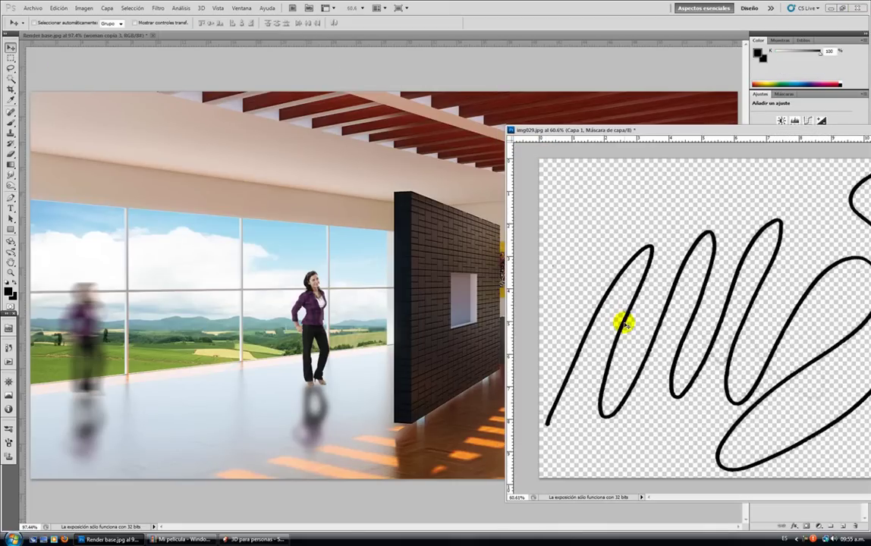
mouse_move(624, 324)
left_mouse_down()
mouse_move(270, 321)
mouse_move(279, 337)
left_mouse_up()
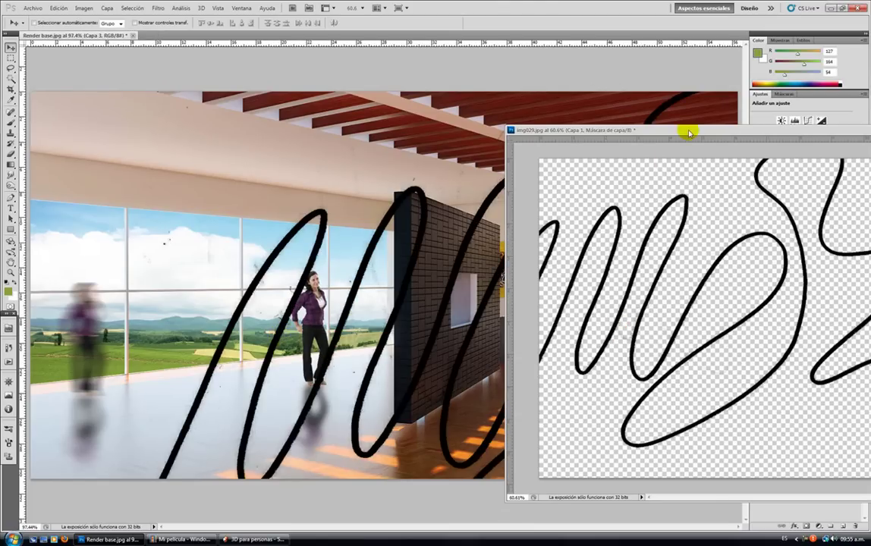
Close the img029.jpg document and return to the Render base.jpg layers
left_click_drag(635, 133, 191, 150)
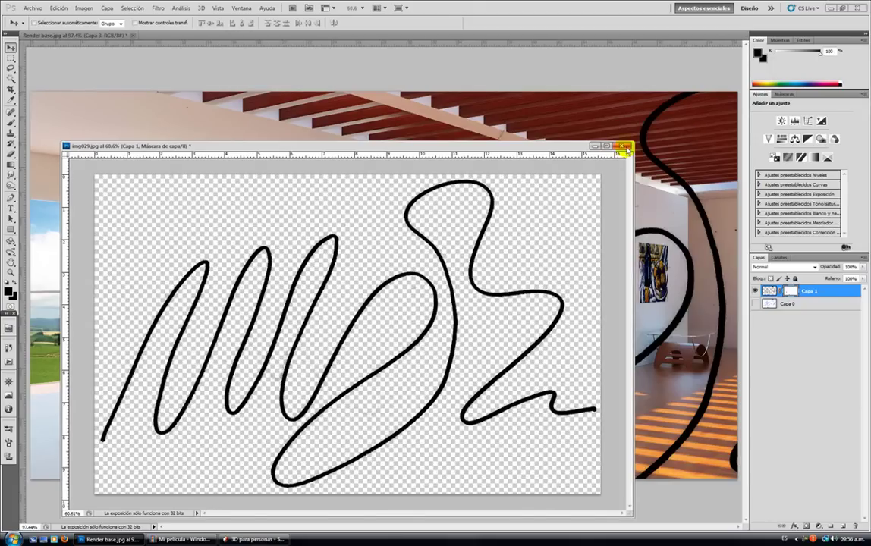
left_click(626, 146)
left_click(438, 200)
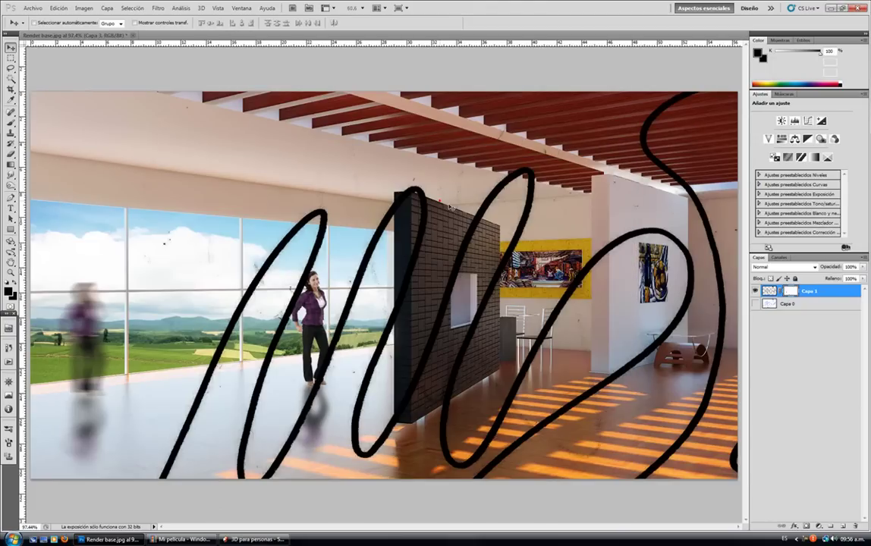
left_click(818, 526)
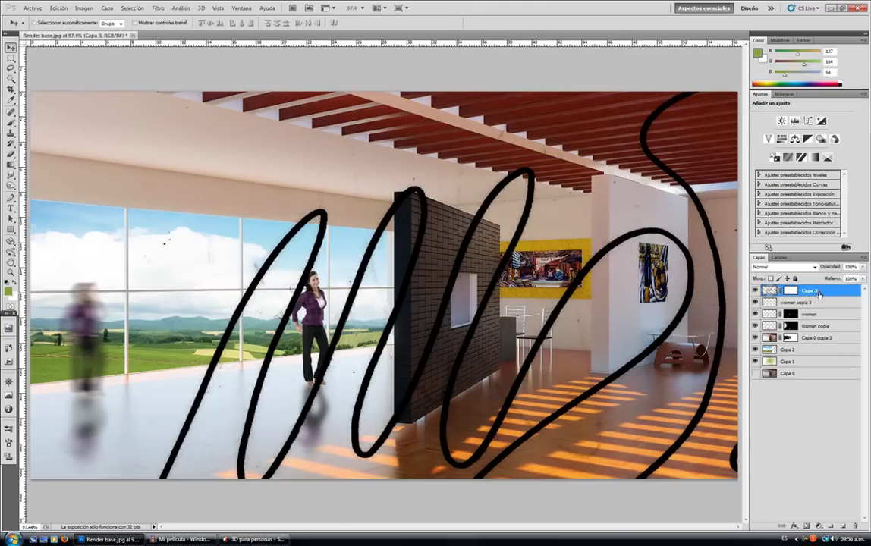
Rename the Capa 3 layer as trazo
double_click(818, 295)
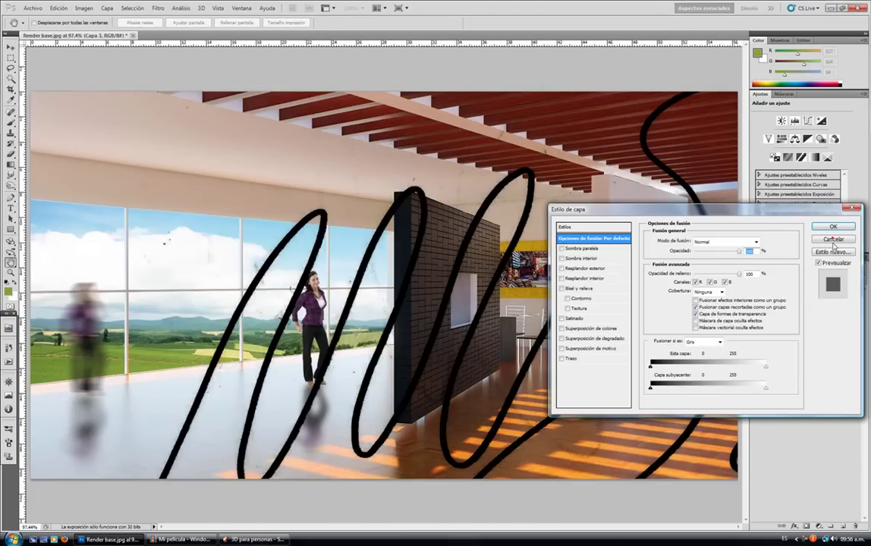
left_click(833, 235)
double_click(809, 291)
type("trazo")
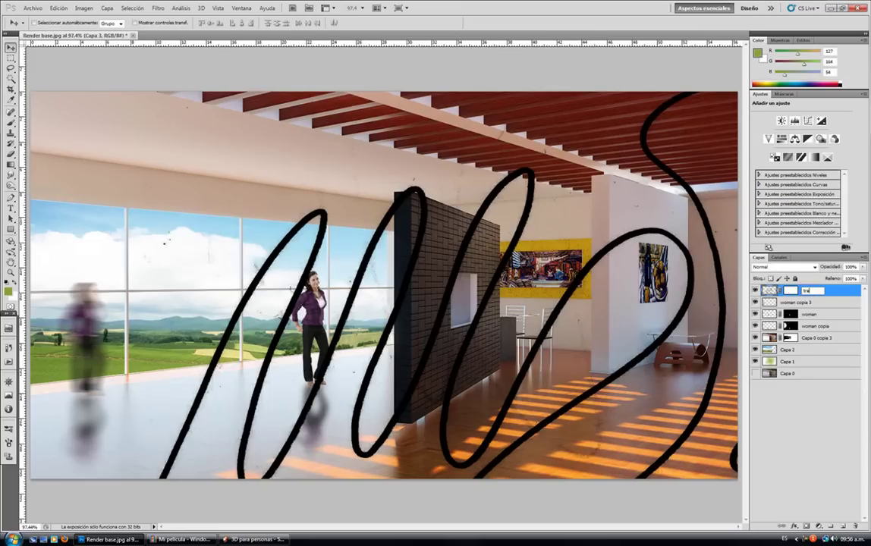
left_click(807, 395)
Scale the trazo layer to about 31% width and 22% height and place the whole line on the sunlit floor beside the brick wall
left_click(772, 293)
key("ctrl+t")
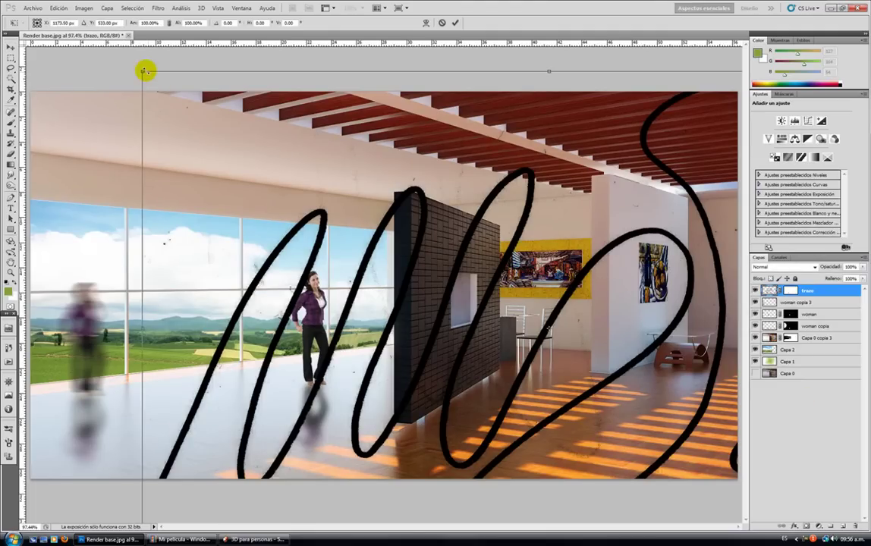
left_click_drag(144, 72, 598, 361, "shift")
left_click_drag(567, 410, 567, 409, "shift")
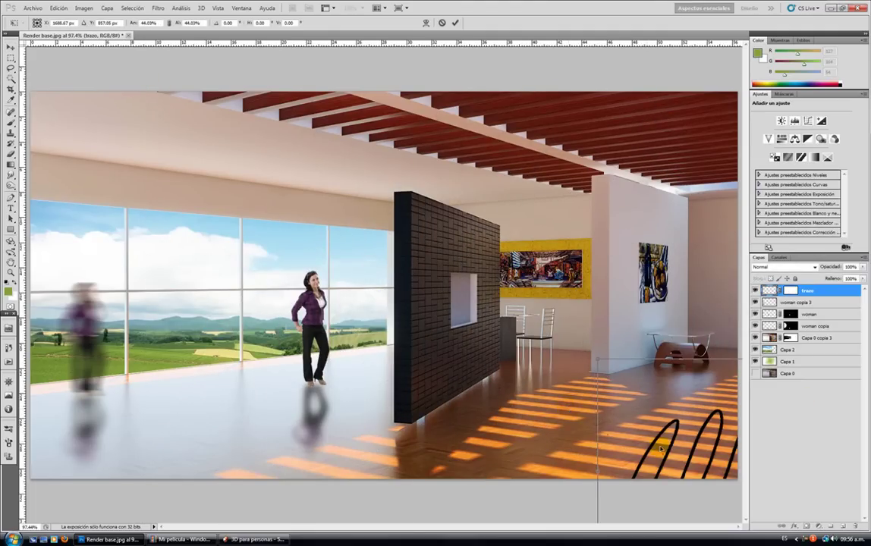
mouse_move(654, 447)
left_mouse_down()
mouse_move(468, 225)
mouse_move(584, 297)
left_mouse_up()
mouse_move(573, 334)
left_mouse_down()
mouse_move(565, 353)
mouse_move(586, 356)
mouse_move(581, 346)
left_mouse_up()
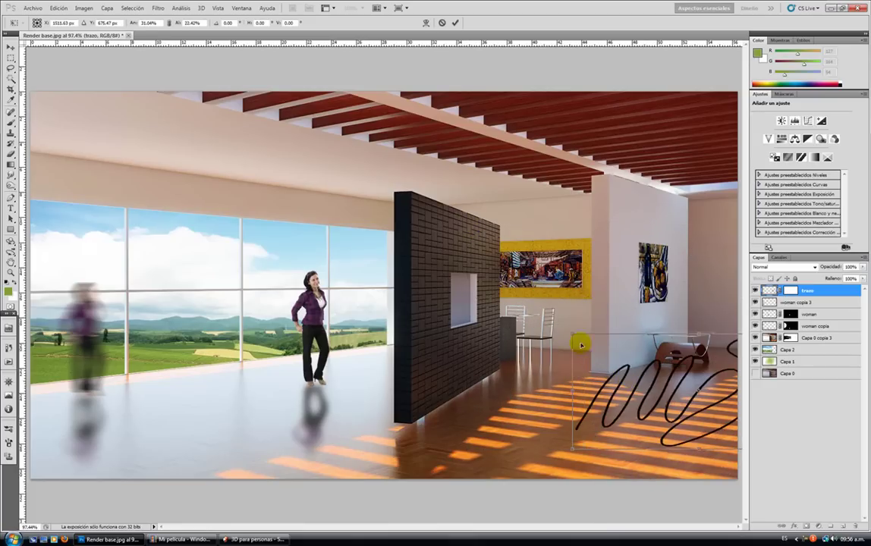
key("Return")
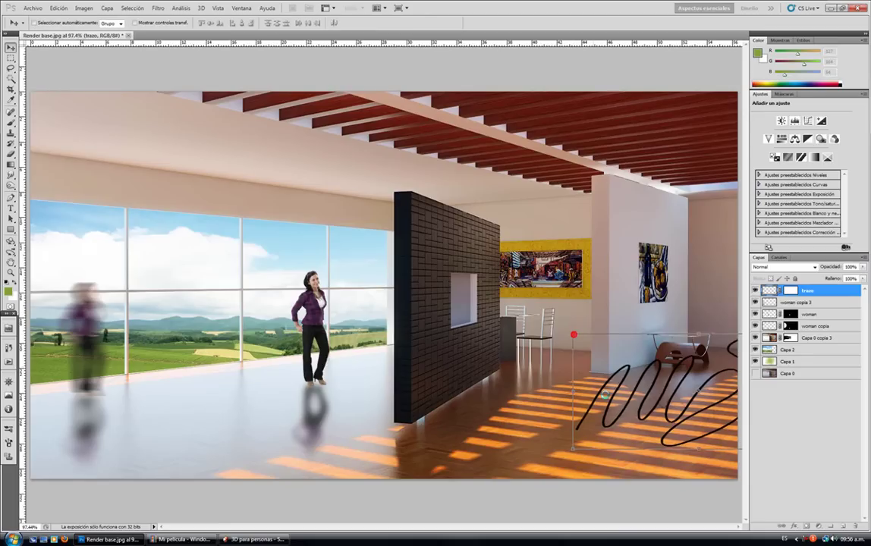
mouse_move(605, 395)
left_mouse_down()
mouse_move(536, 406)
mouse_move(512, 422)
mouse_move(521, 430)
left_mouse_up()
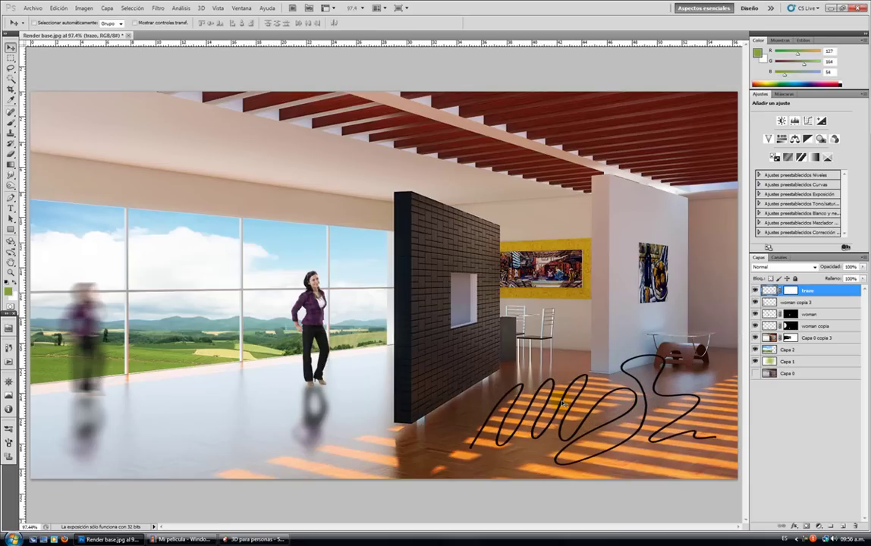
Add a white (ffffff) color overlay in Normal mode at 100% opacity to the trazo layer
left_click(818, 296)
double_click(844, 293)
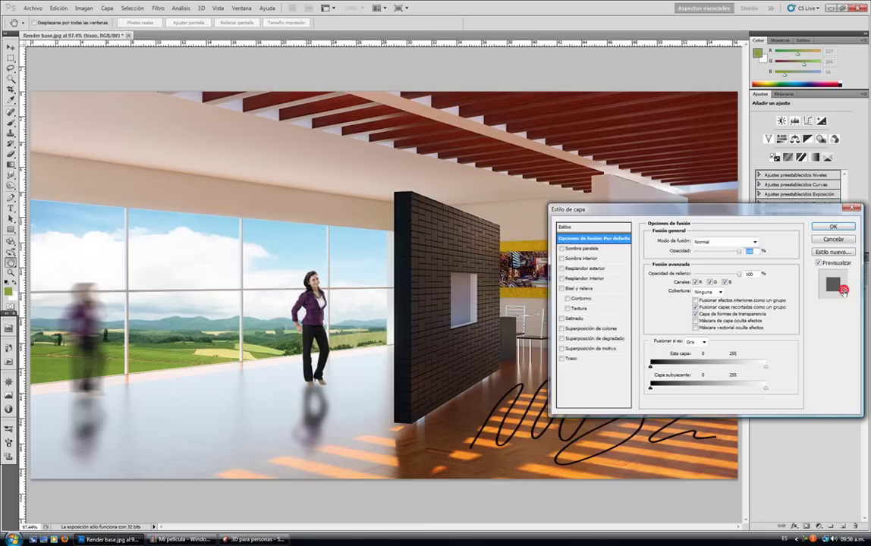
left_click_drag(732, 217, 444, 82)
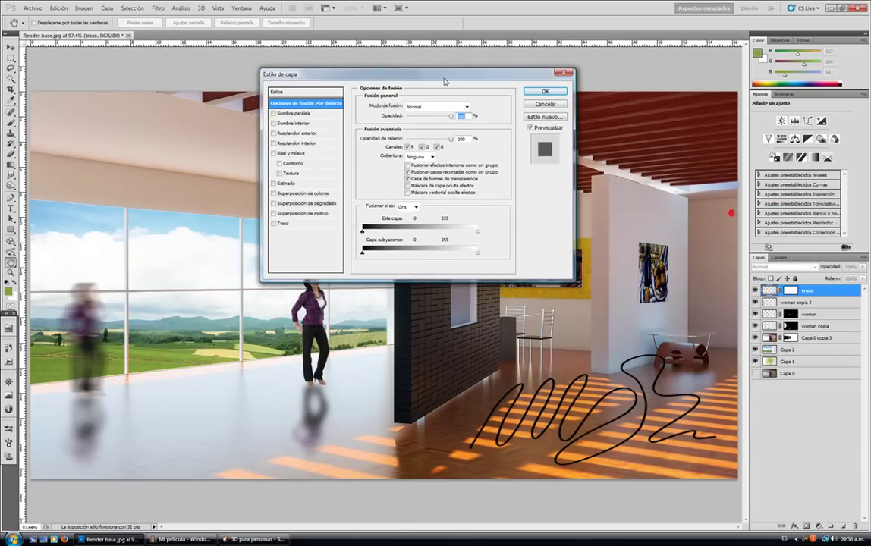
left_click(322, 194)
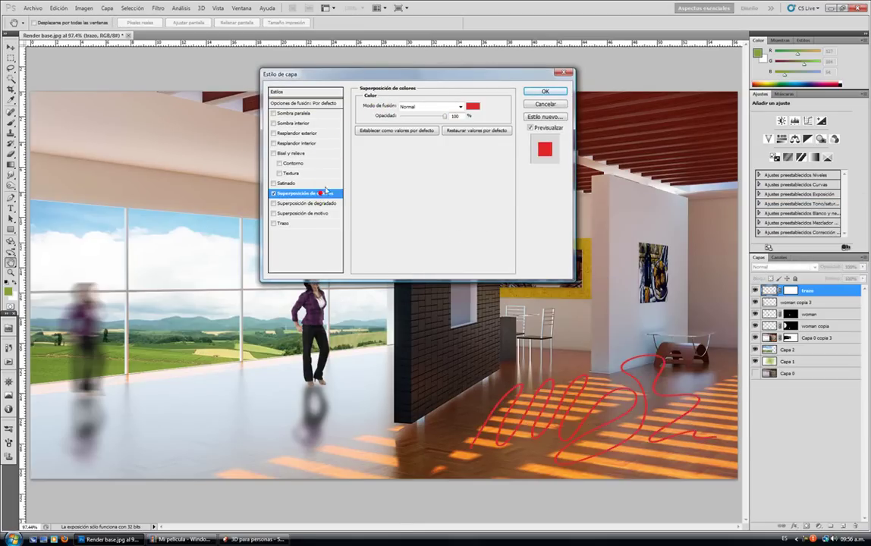
left_click(472, 106)
left_click(544, 225)
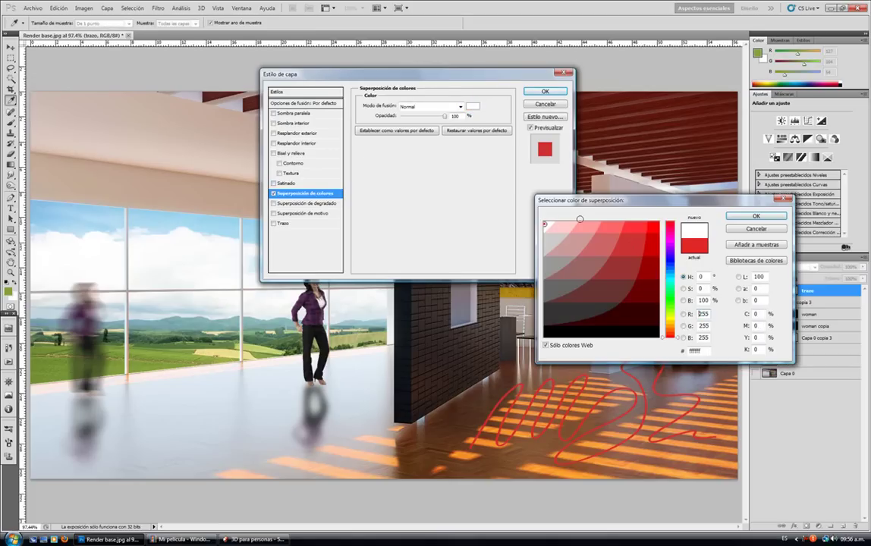
left_click(743, 218)
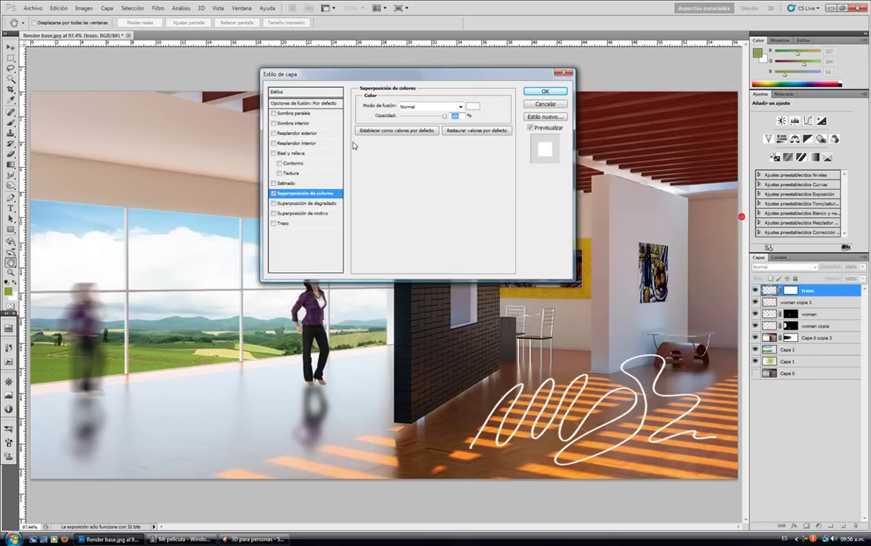
Add a black Multiply drop shadow to trazo with 89% opacity, a shorter distance and 13 px size, and apply the layer style
left_click(301, 113)
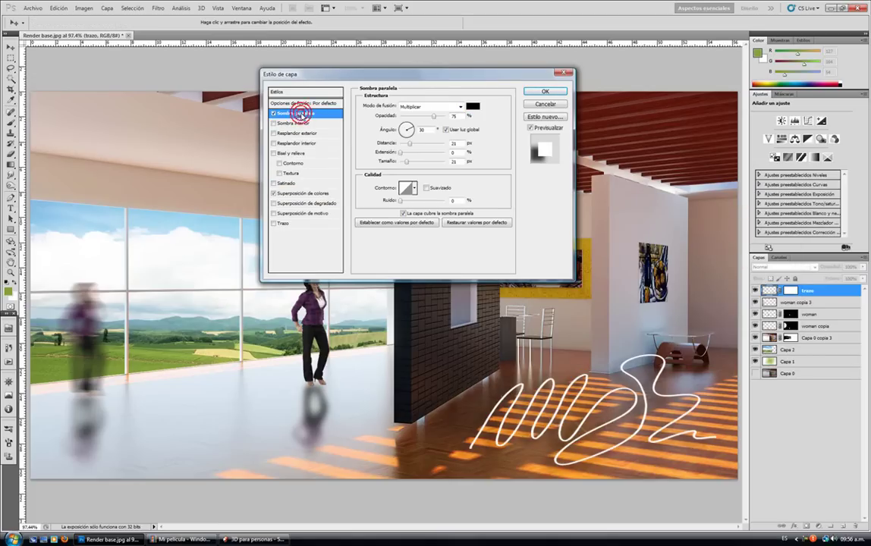
left_click(434, 117)
left_click(440, 118)
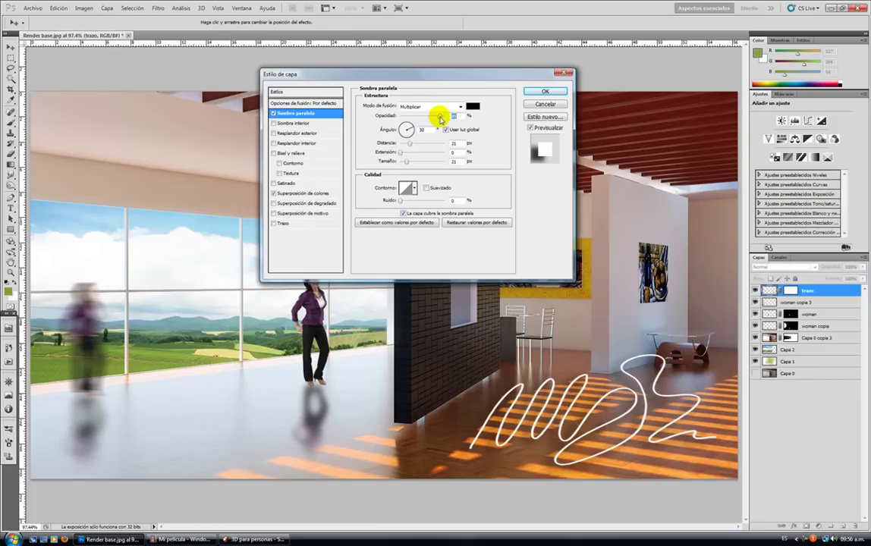
left_click(409, 144)
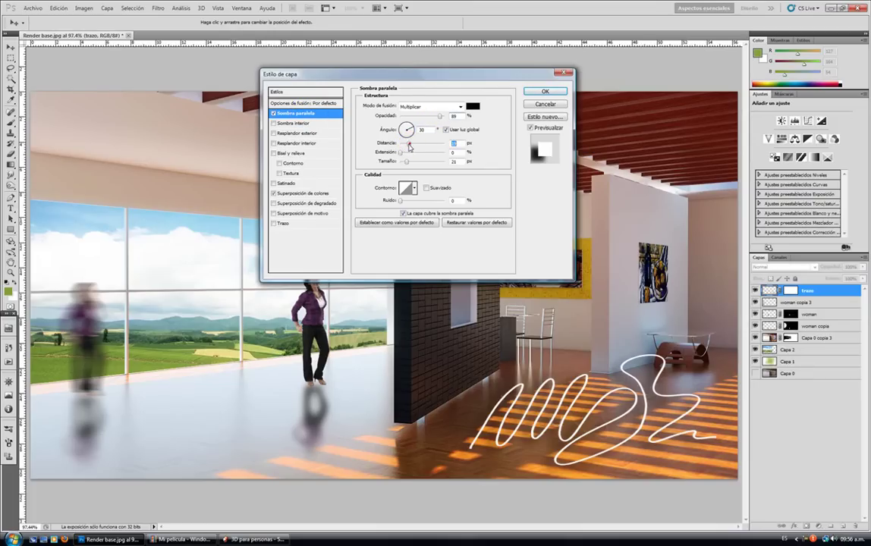
left_click_drag(408, 147, 404, 144)
left_click(404, 161)
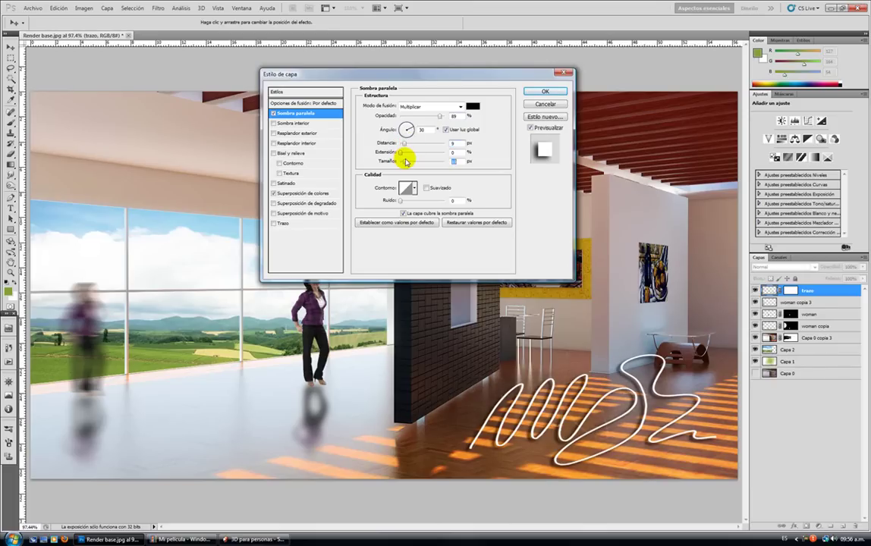
left_click(404, 144)
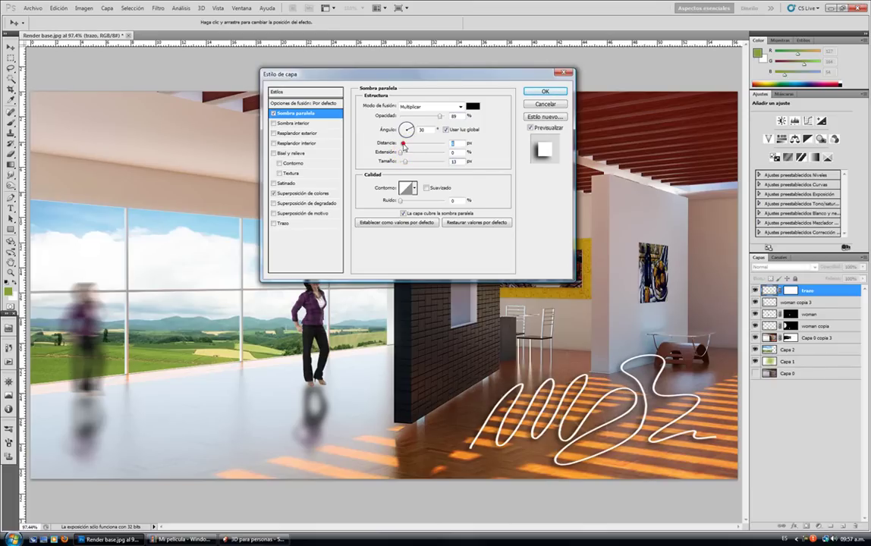
left_click(543, 91)
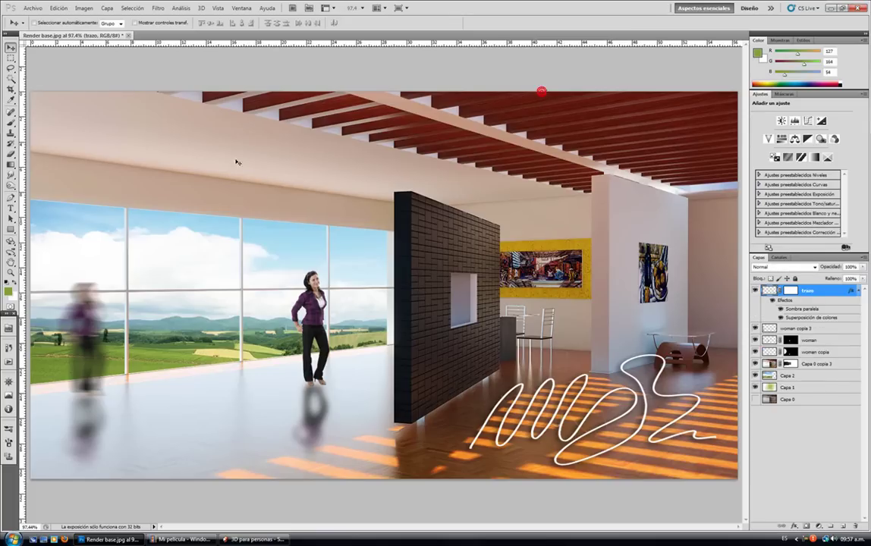
Shrink the trazo line to a small signature in the lower-right corner of the render
key("ctrl+t")
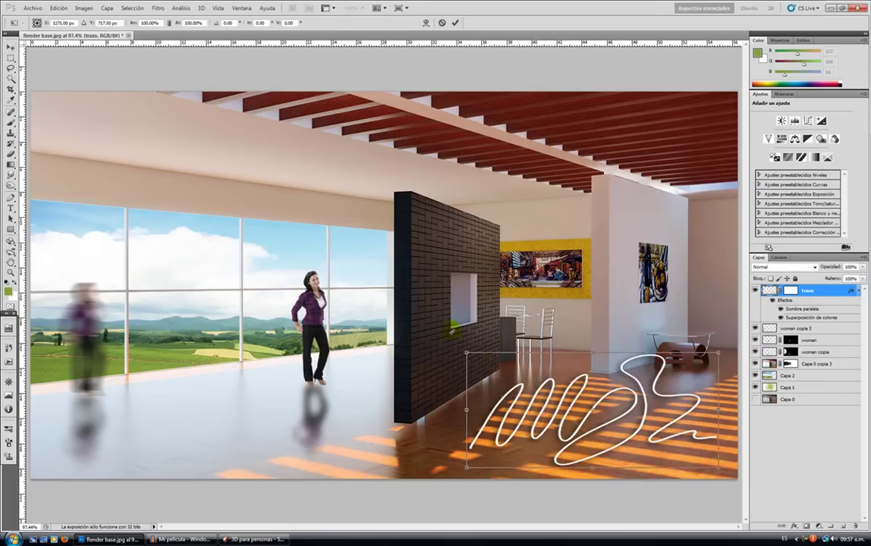
mouse_move(468, 352)
left_mouse_down()
mouse_move(629, 418)
mouse_move(621, 416)
left_mouse_up()
key("Return")
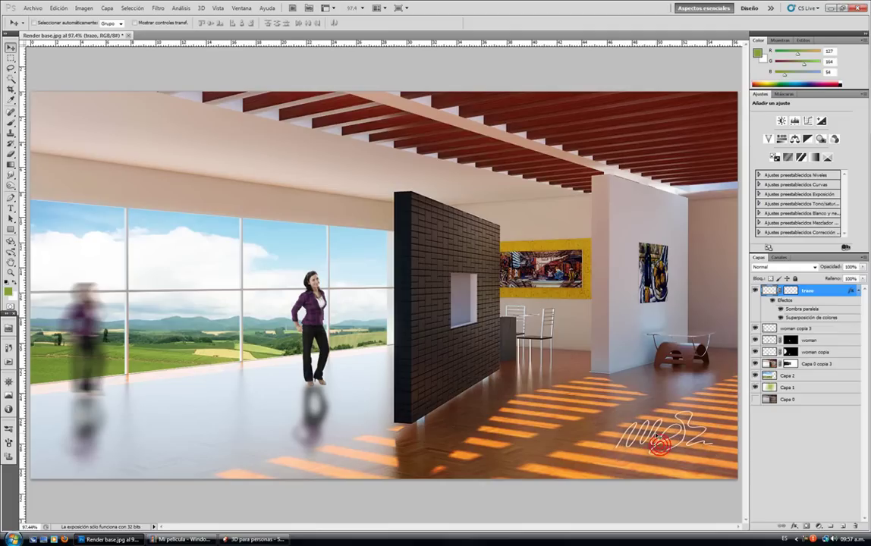
Switch to the desktop and open the Ejemplo OE image in Windows Photo Gallery to view the finished example
left_click(33, 540)
left_click(329, 60)
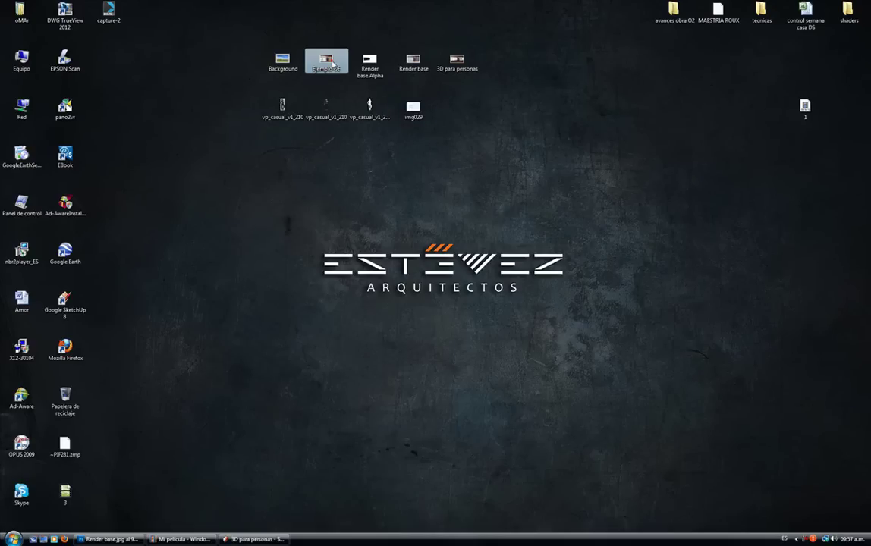
double_click(331, 60)
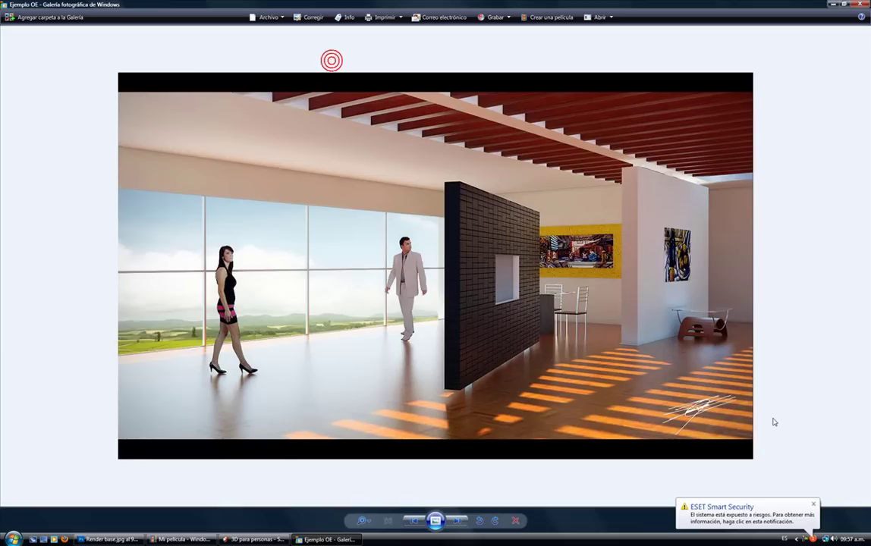